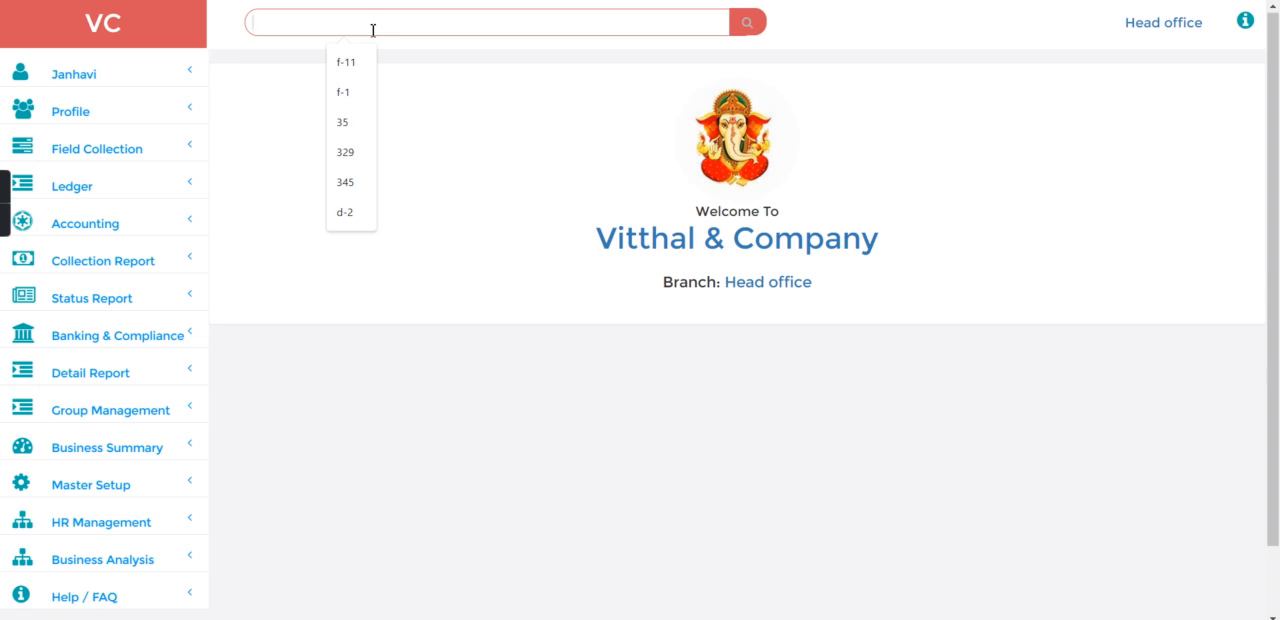
# Step: Search for the employee's profile by first name and open a deposit entry for the matching employee record
pyautogui.write('abhishek')
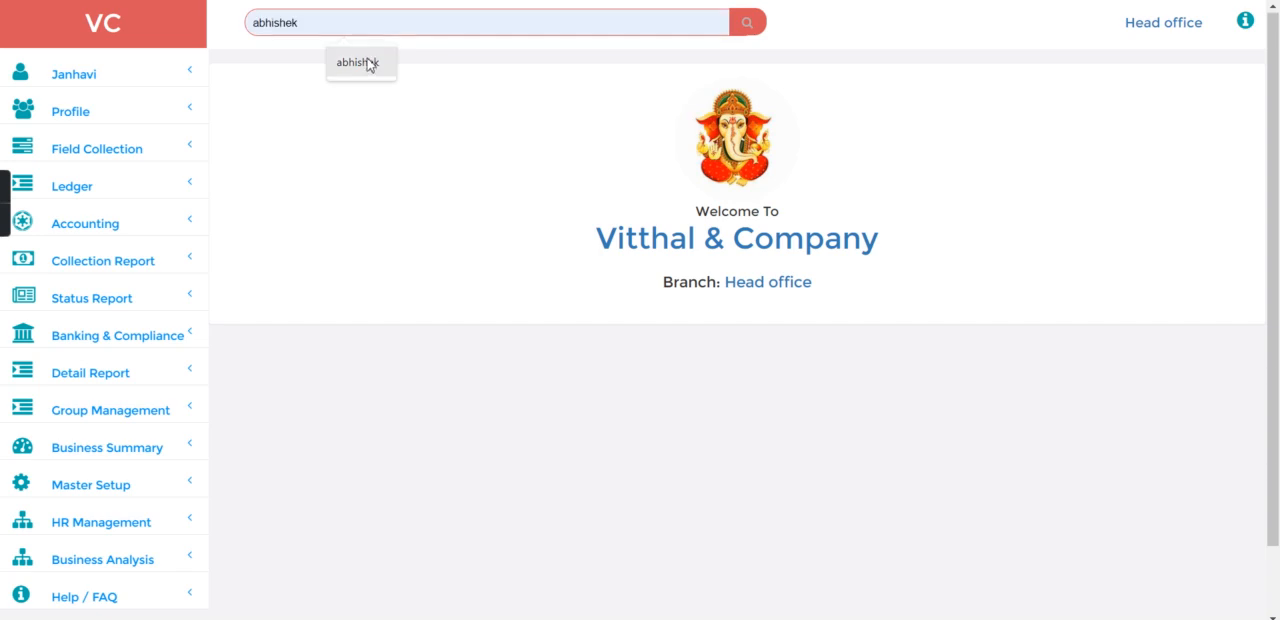
pyautogui.click(368, 68)
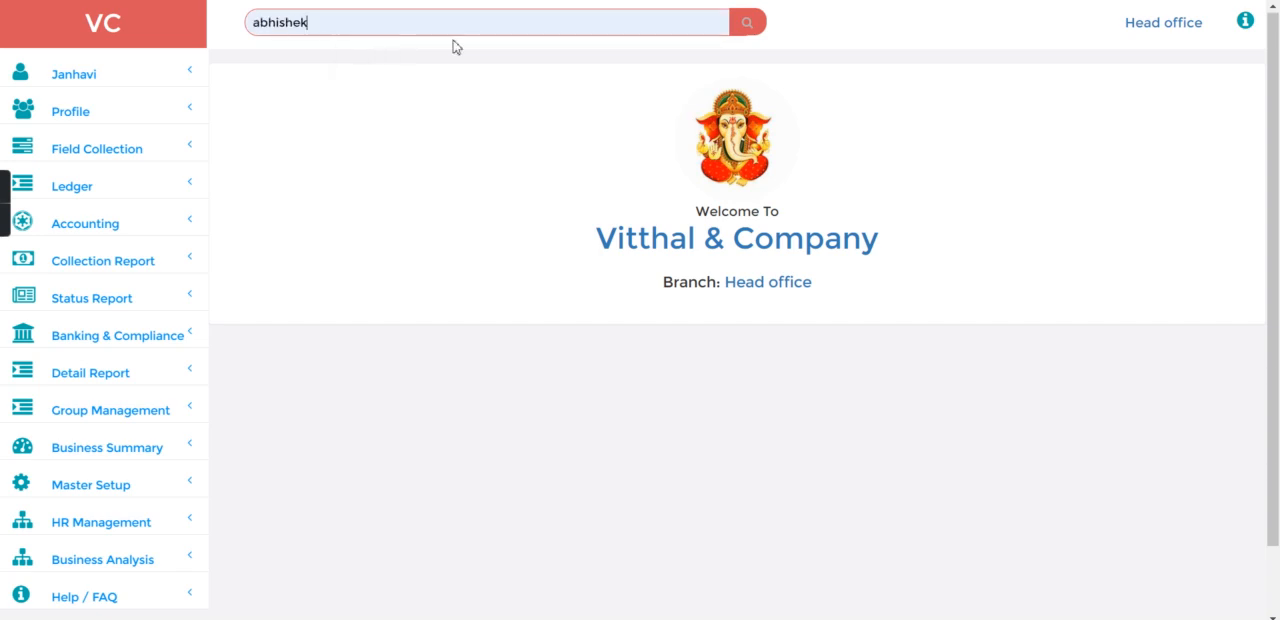
pyautogui.click(745, 24)
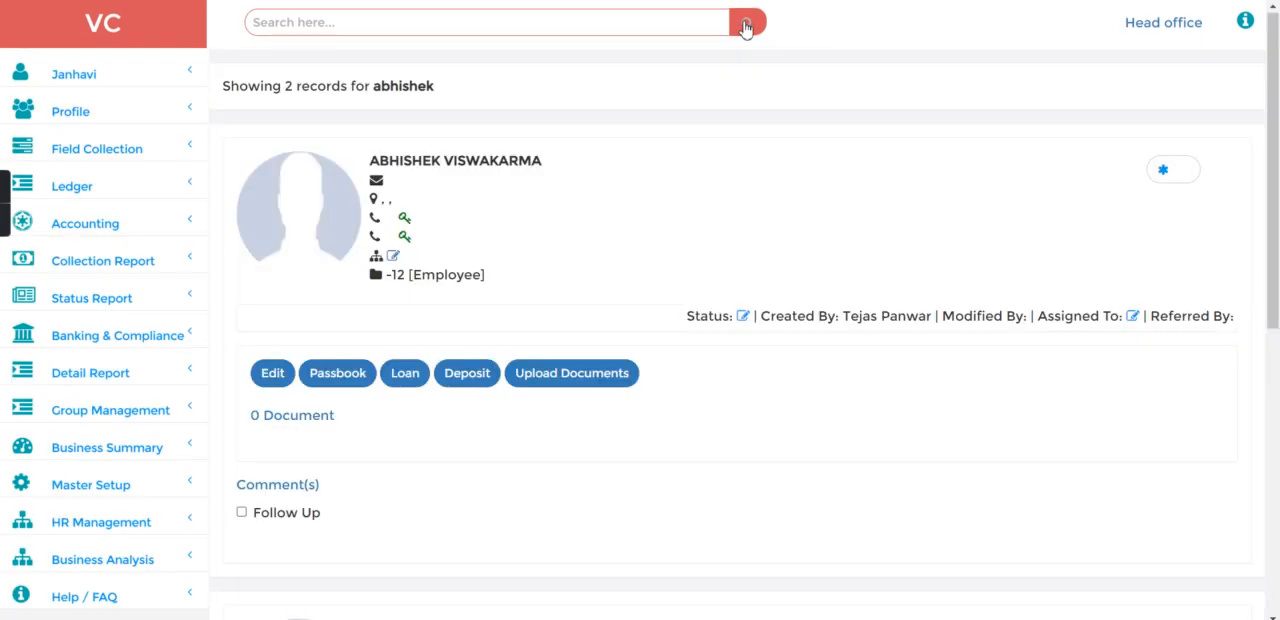
pyautogui.click(451, 383)
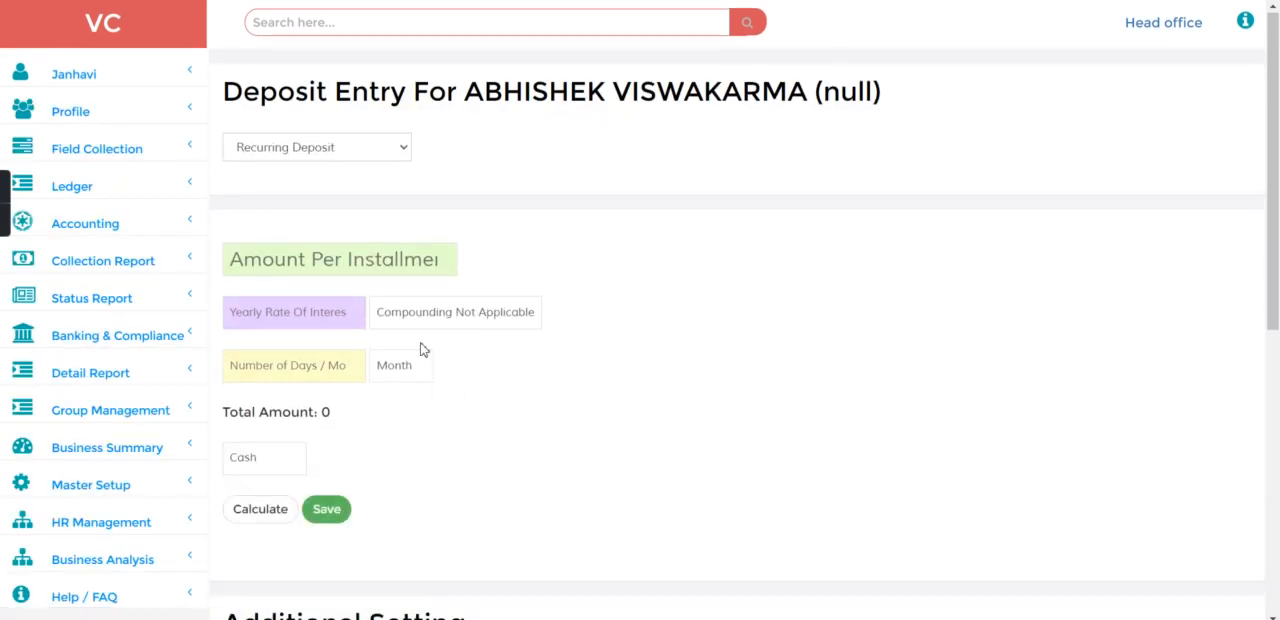
# Step: Create a Savings account for the employee with the start date 01-Feb-2023 and save it
pyautogui.click(349, 160)
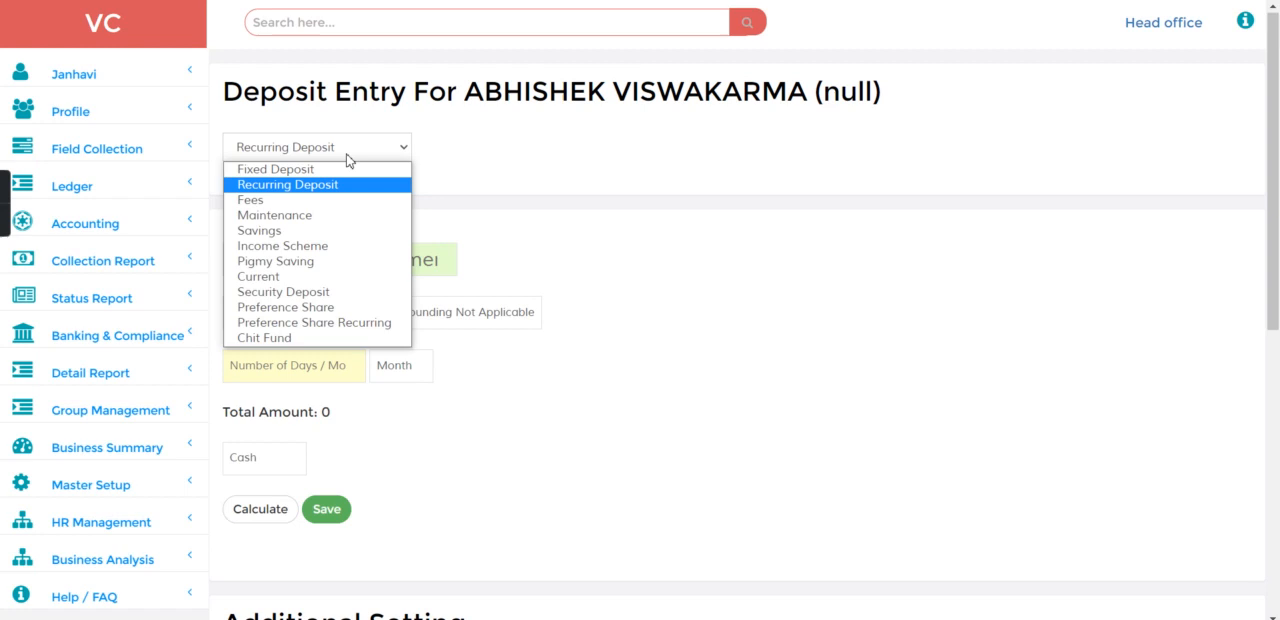
pyautogui.click(322, 231)
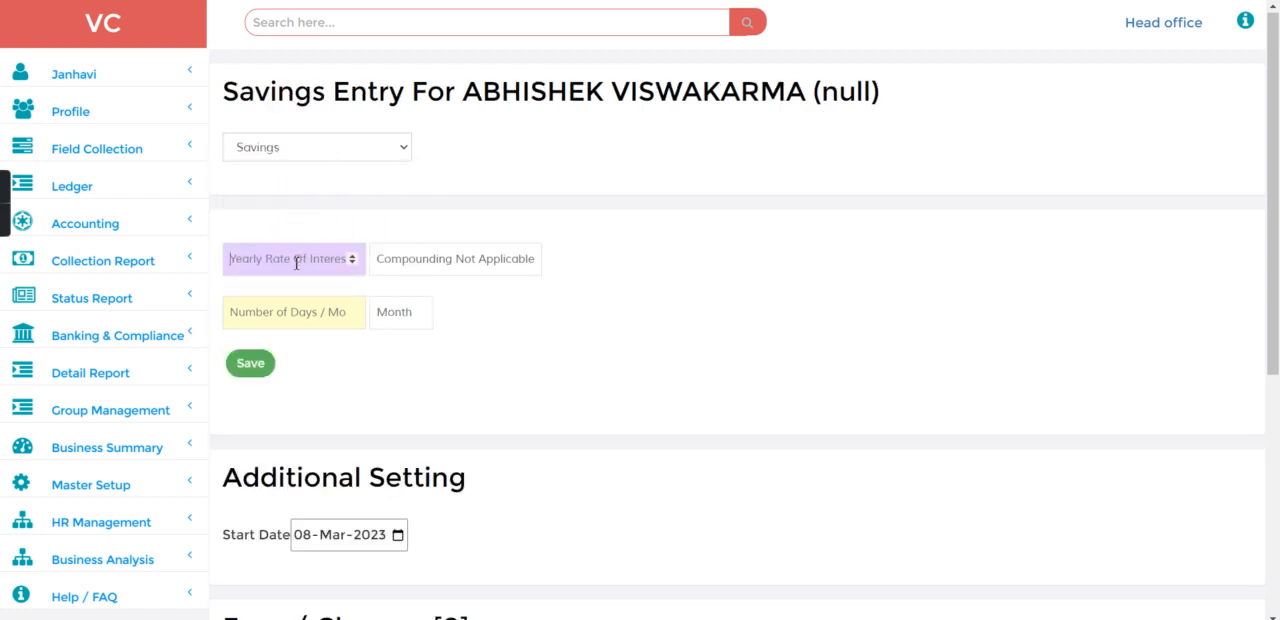
pyautogui.click(252, 366)
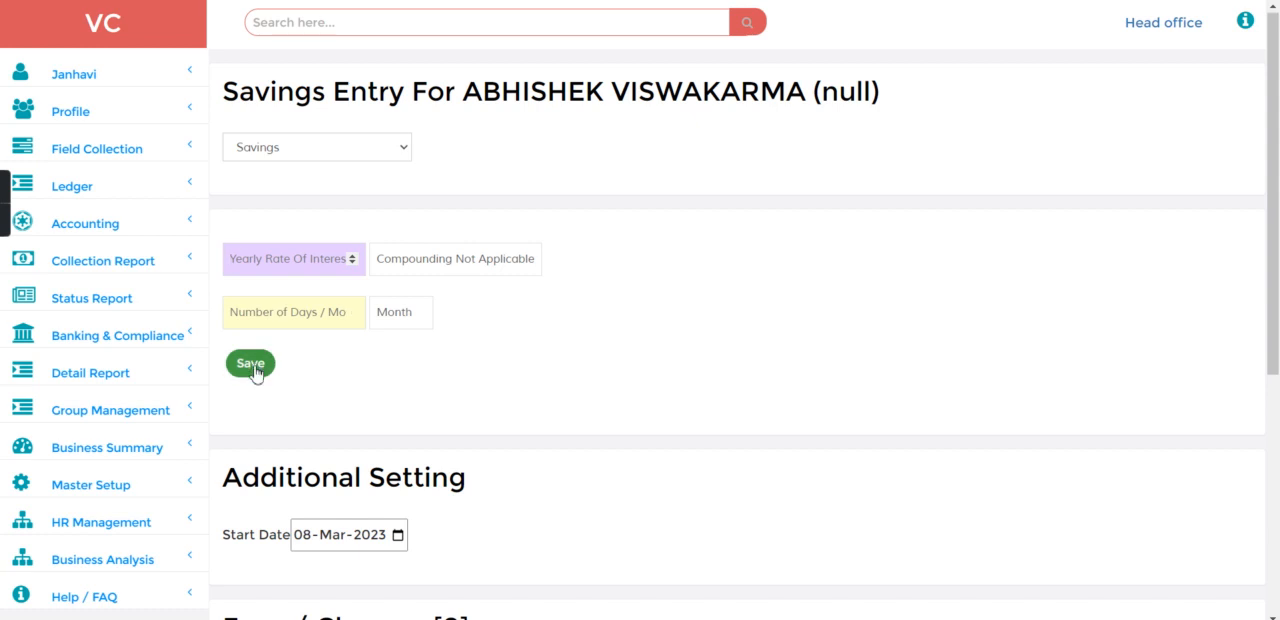
pyautogui.click(304, 535)
pyautogui.write('01')
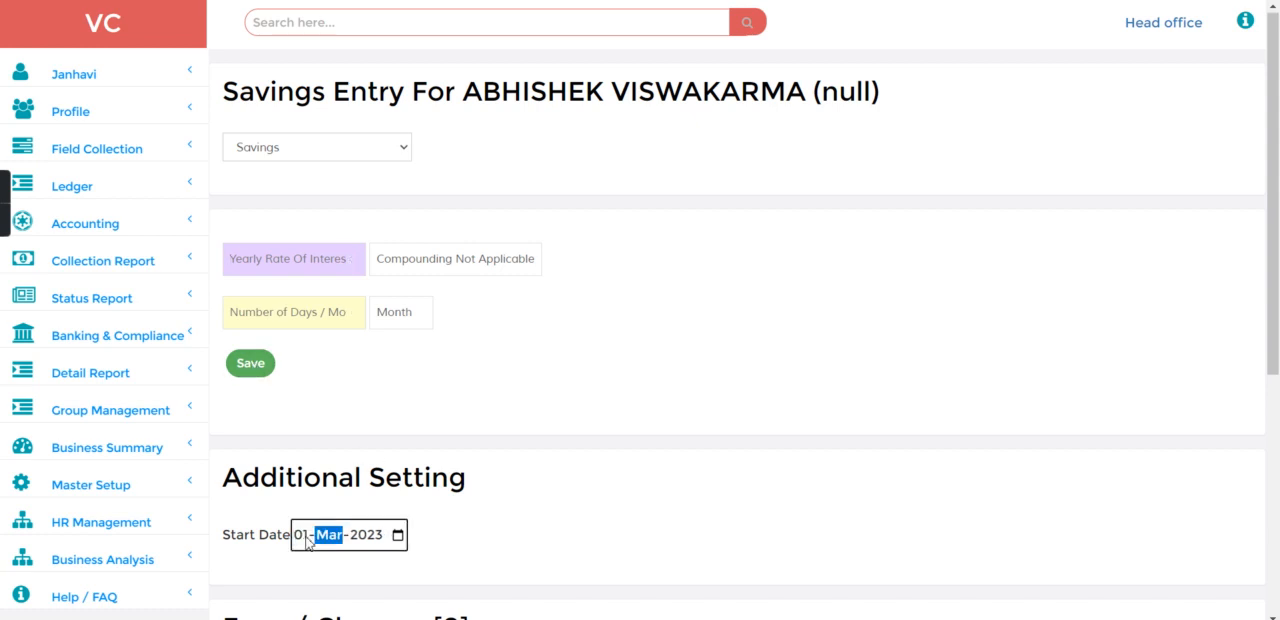
pyautogui.write('02')
pyautogui.click(257, 364)
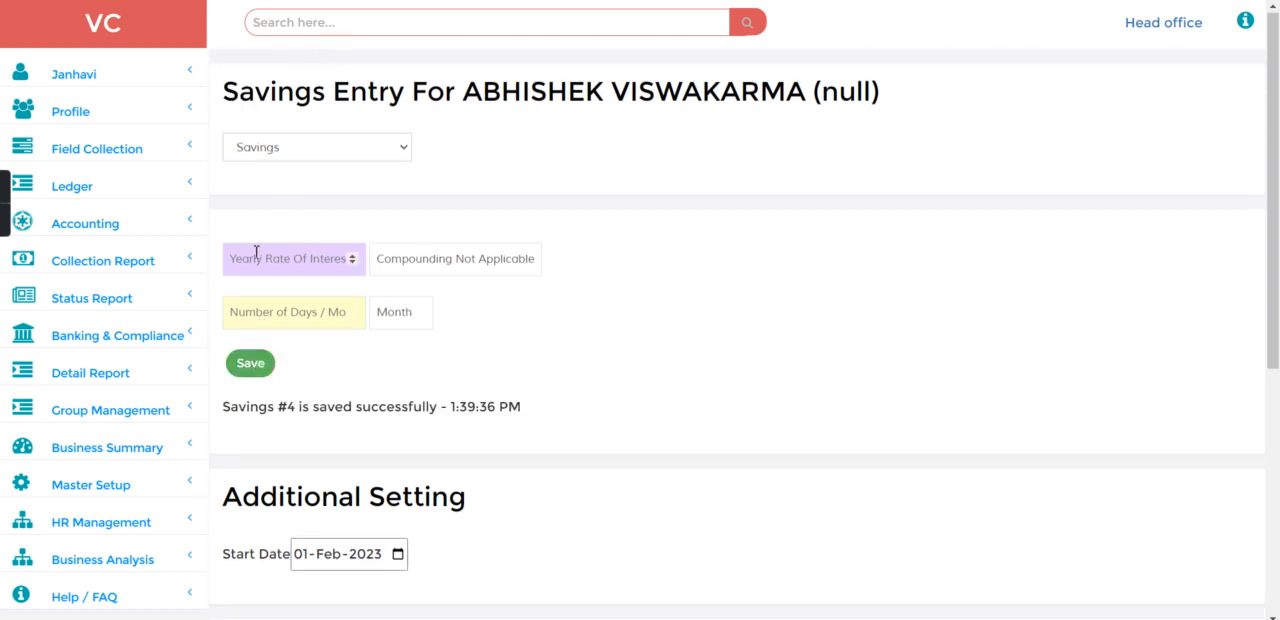
# Step: Add the Savings Account Transfer ledger to the favourite ledgers
pyautogui.click(129, 183)
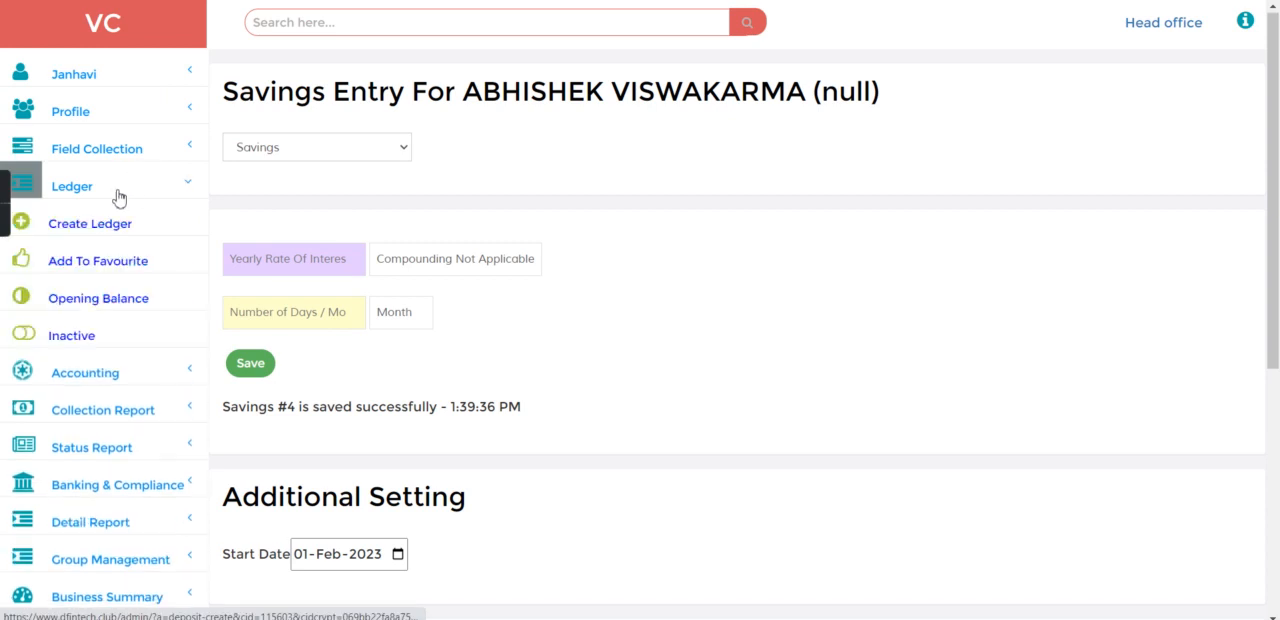
pyautogui.click(104, 262)
pyautogui.click(277, 152)
pyautogui.write('sav')
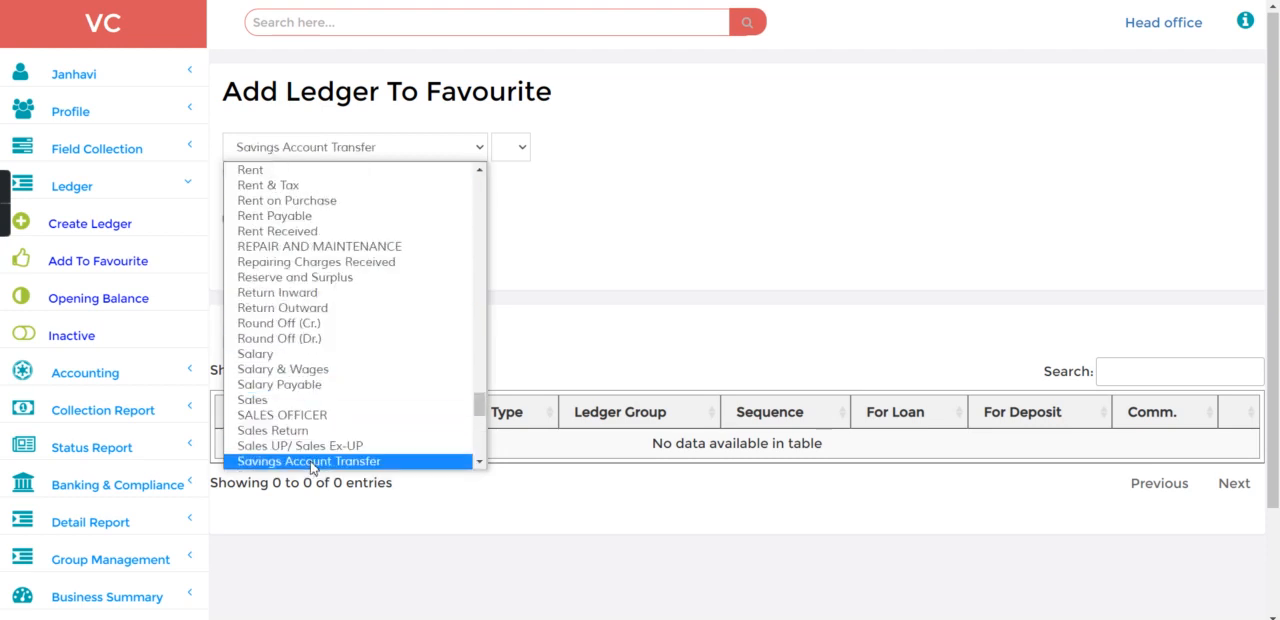
pyautogui.click(310, 461)
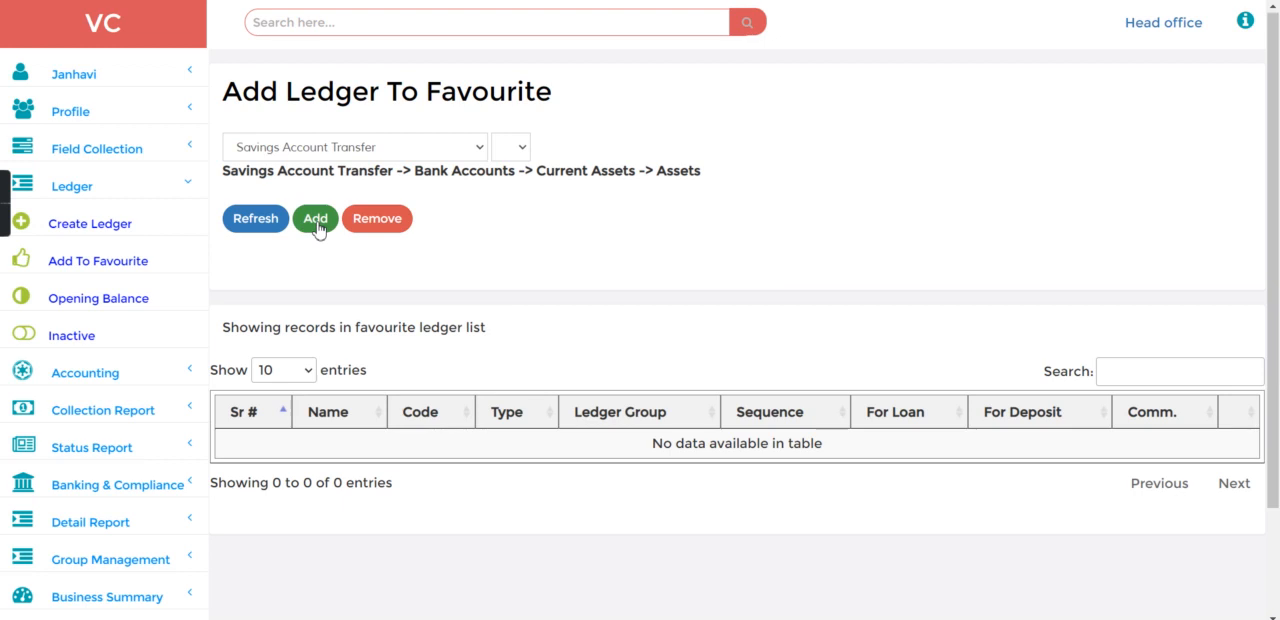
pyautogui.click(317, 226)
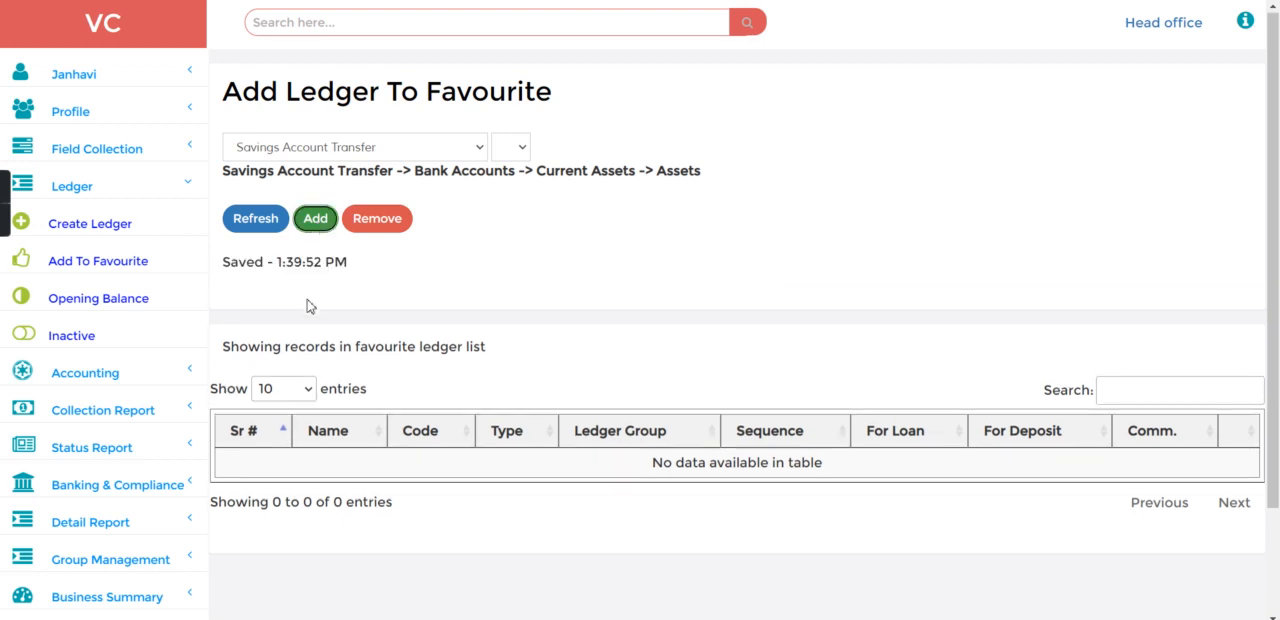
# Step: Open the Salary Pay form from the HR functions
pyautogui.click(333, 24)
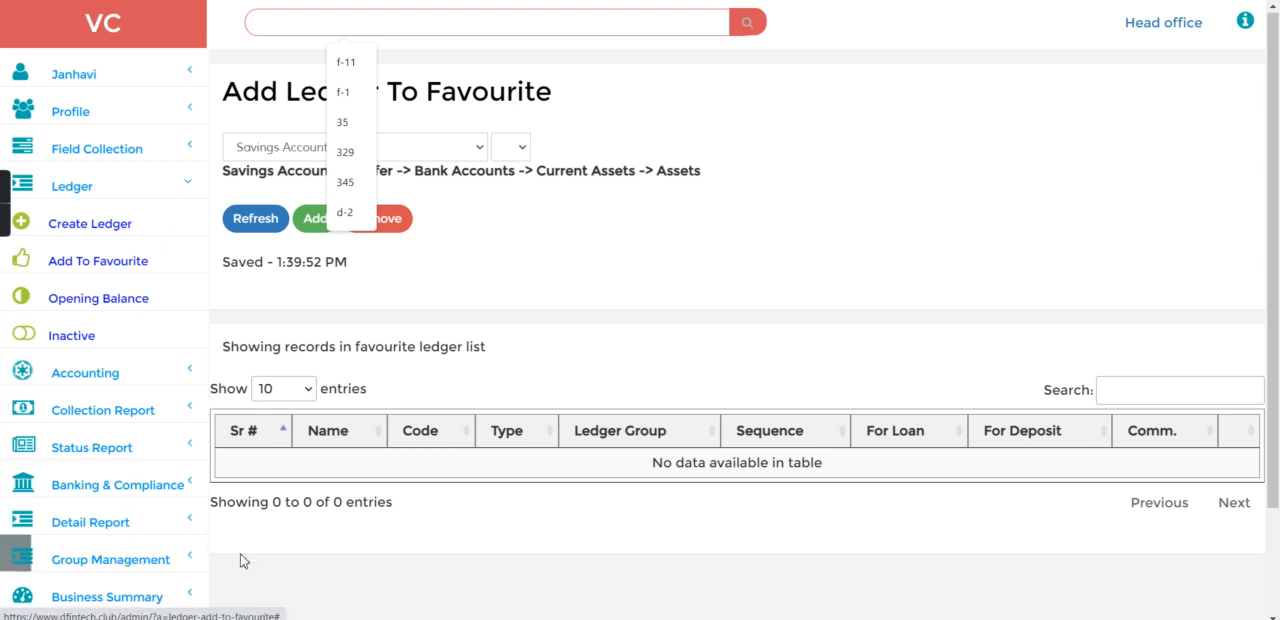
pyautogui.click(128, 564)
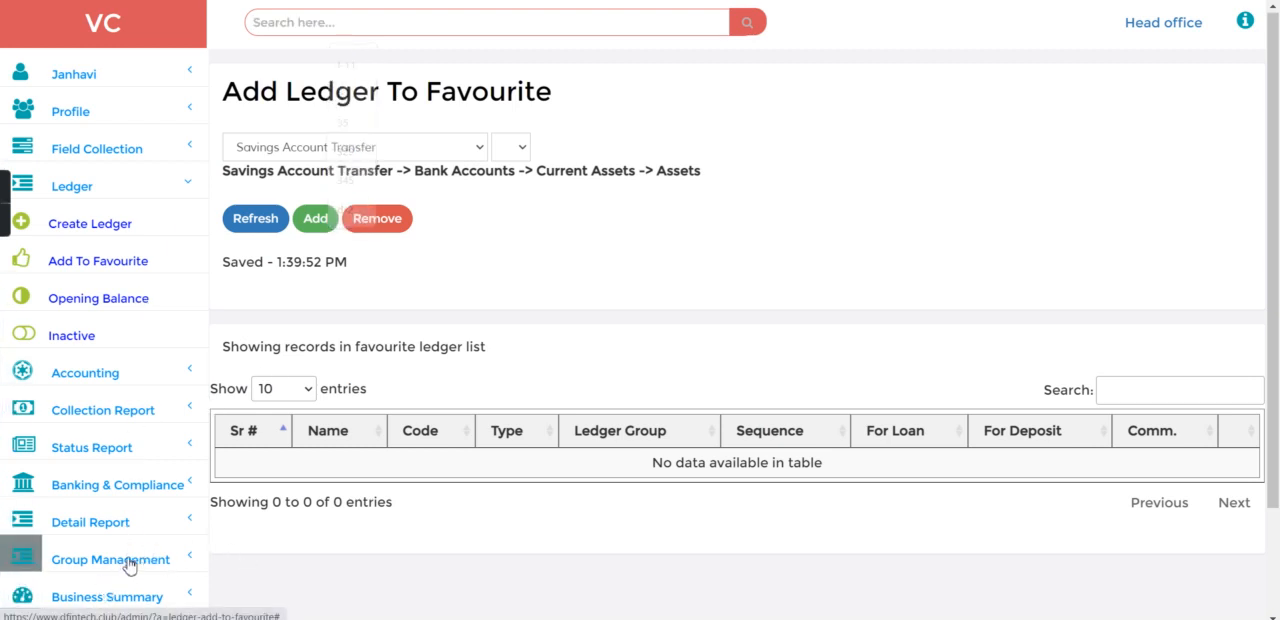
pyautogui.click(134, 412)
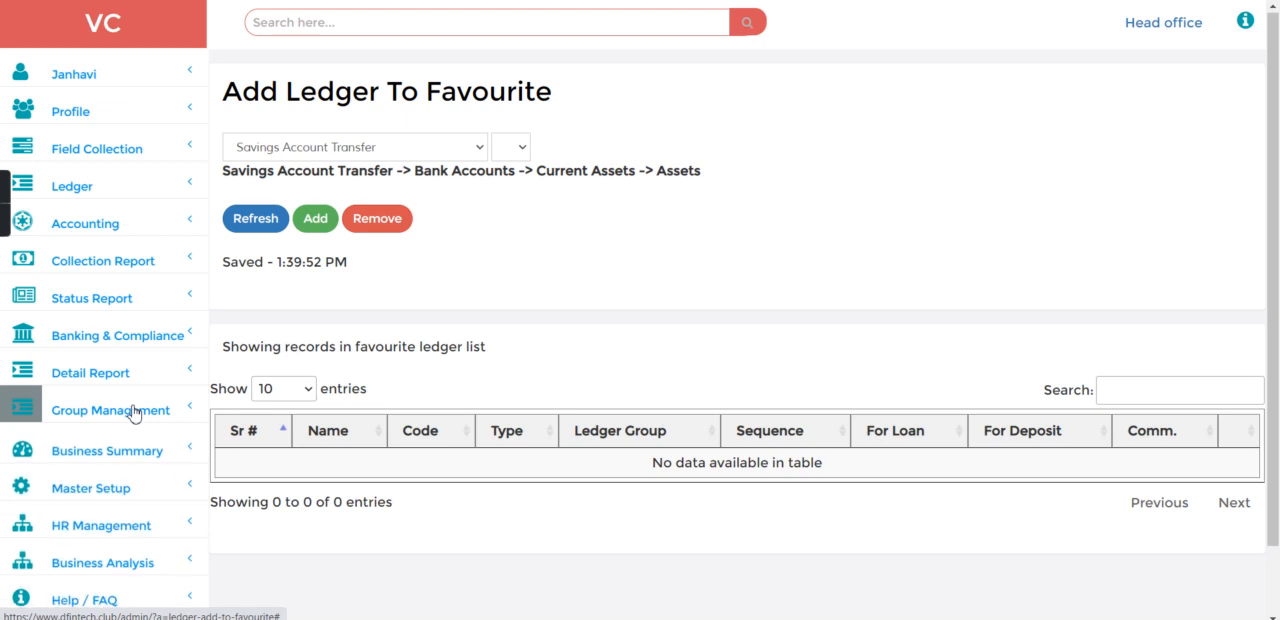
pyautogui.click(106, 524)
pyautogui.scroll(-3, 106, 528)
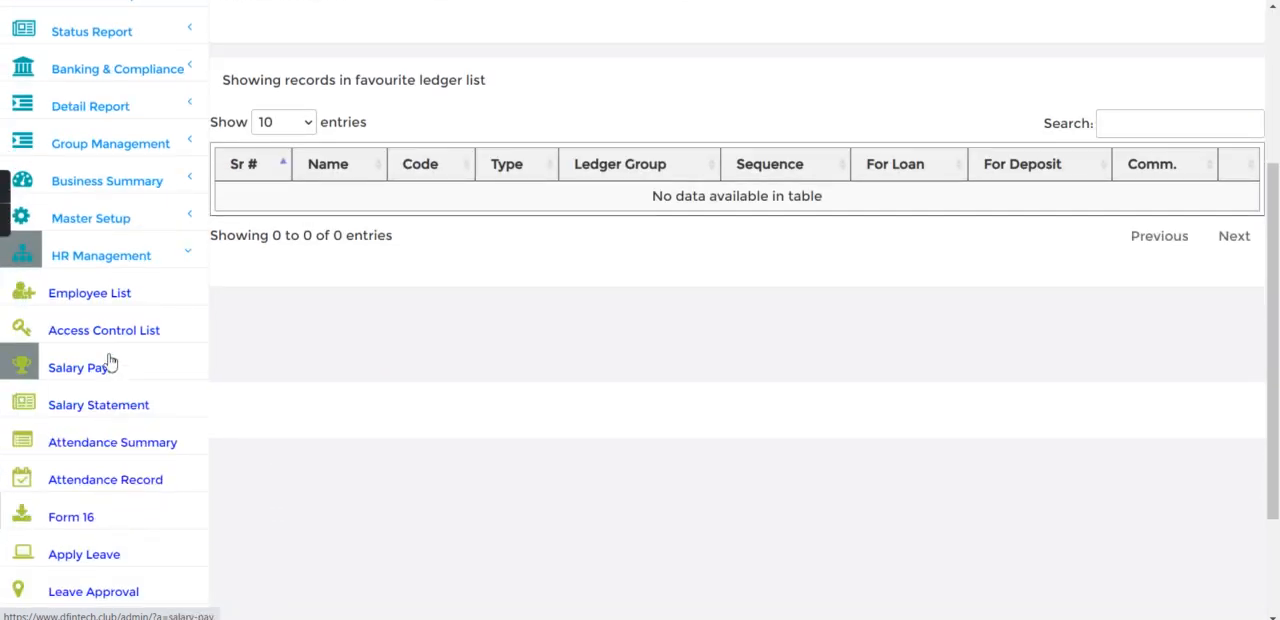
pyautogui.click(110, 362)
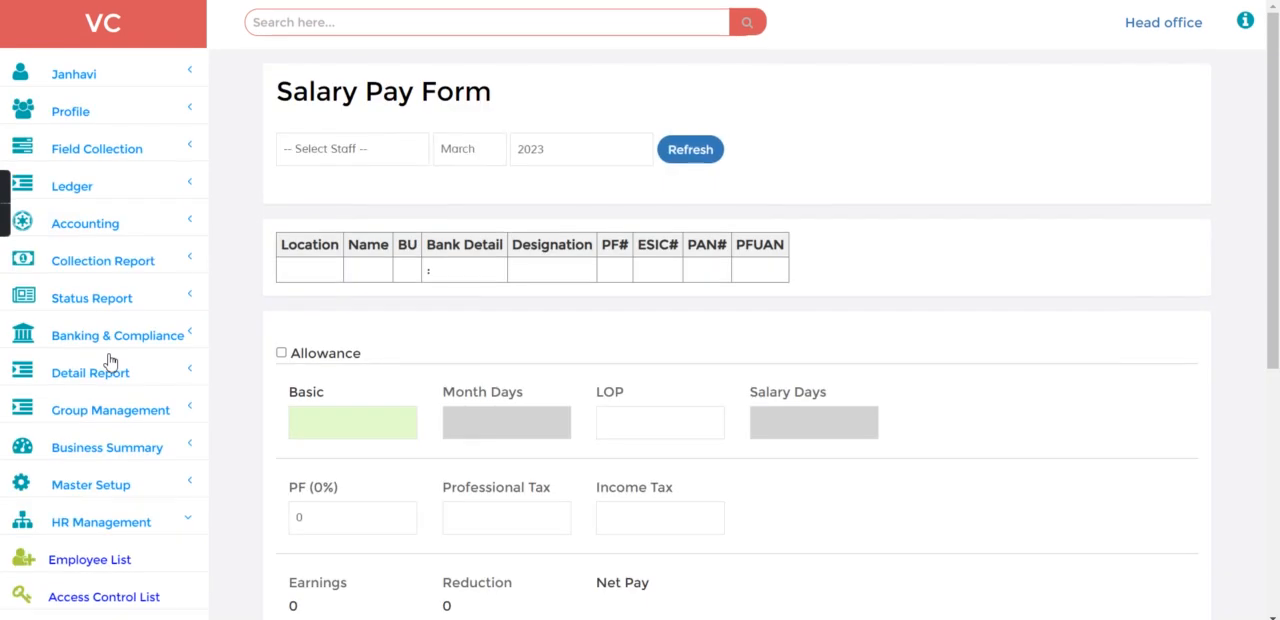
# Step: Load the employee's February 2023 salary details and examine the net pay and LOP days
pyautogui.click(381, 160)
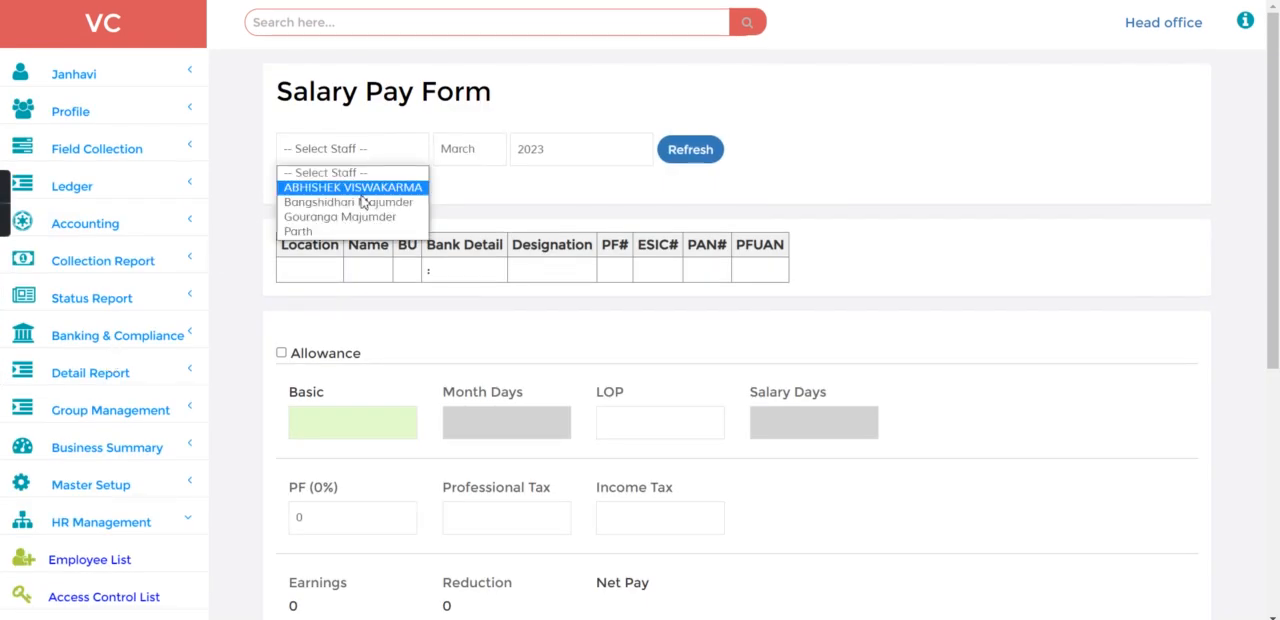
pyautogui.click(361, 191)
pyautogui.click(475, 158)
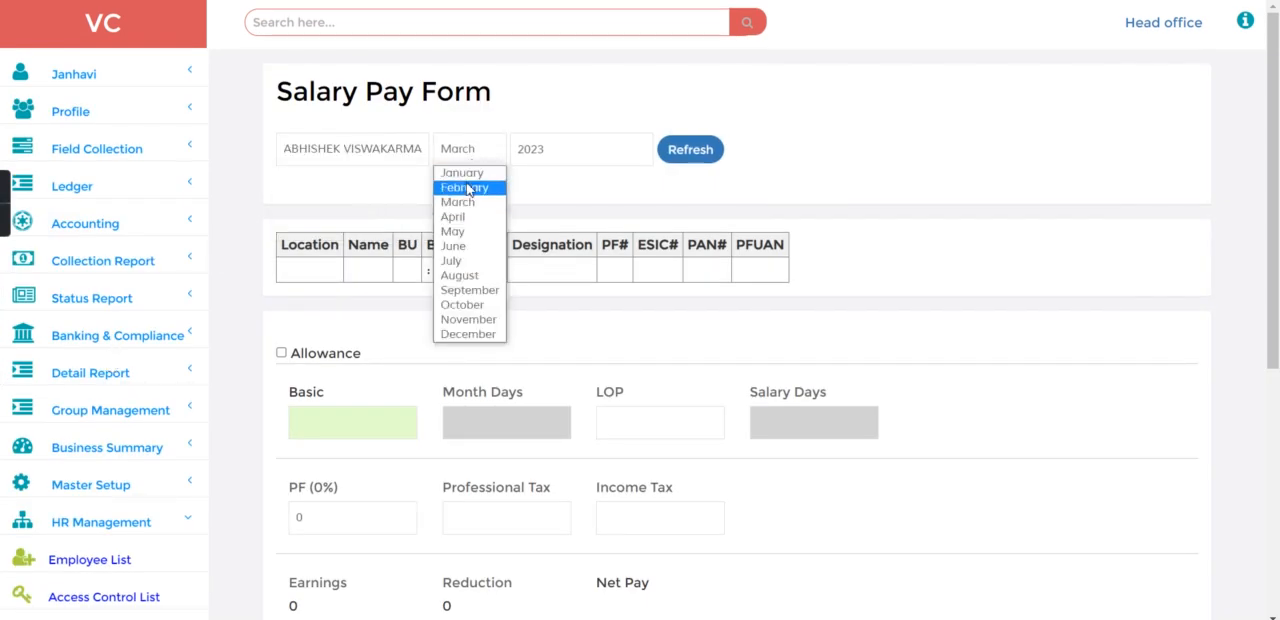
pyautogui.click(466, 188)
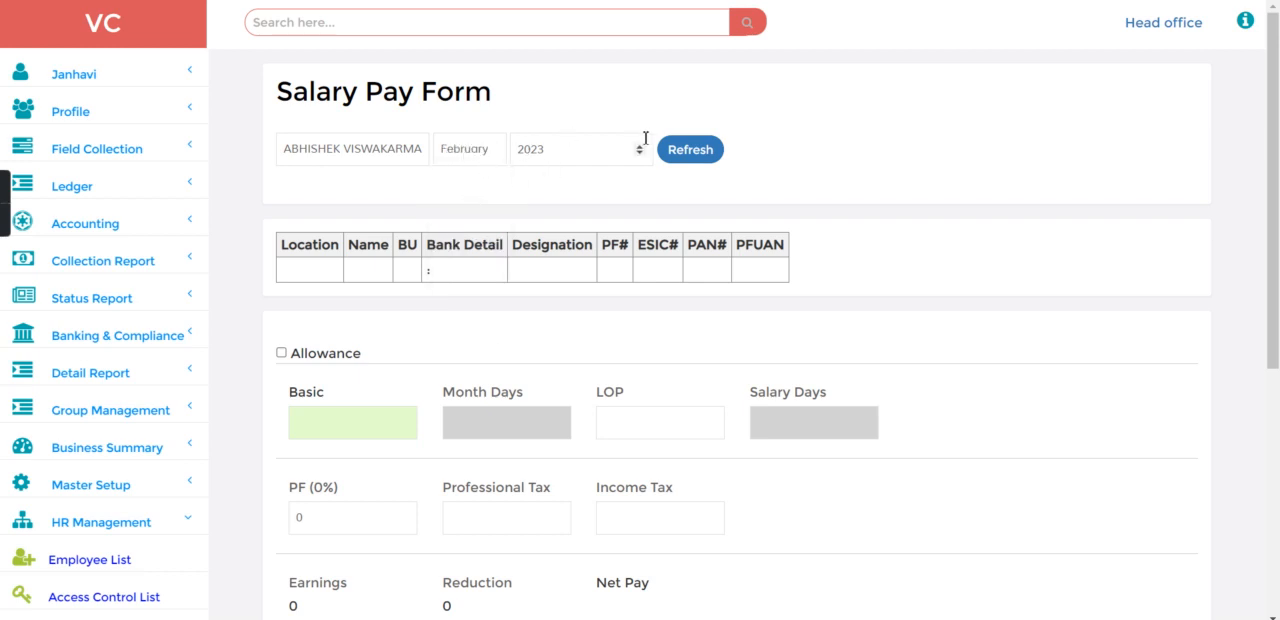
pyautogui.click(712, 155)
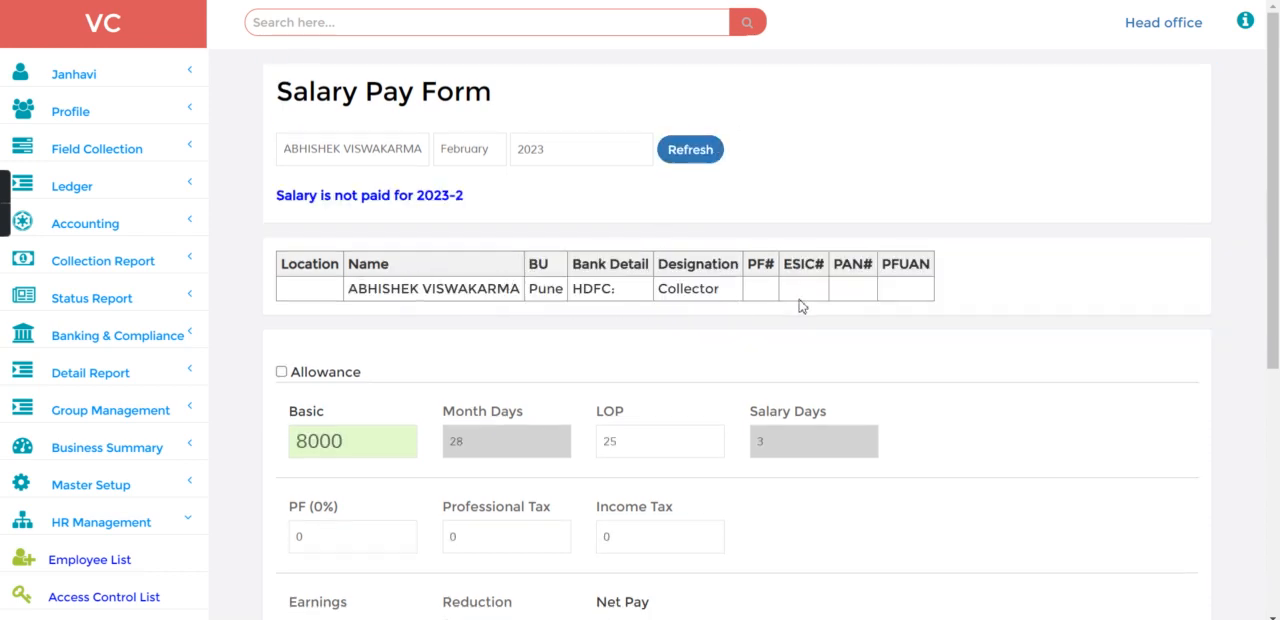
pyautogui.scroll(-3, 930, 342)
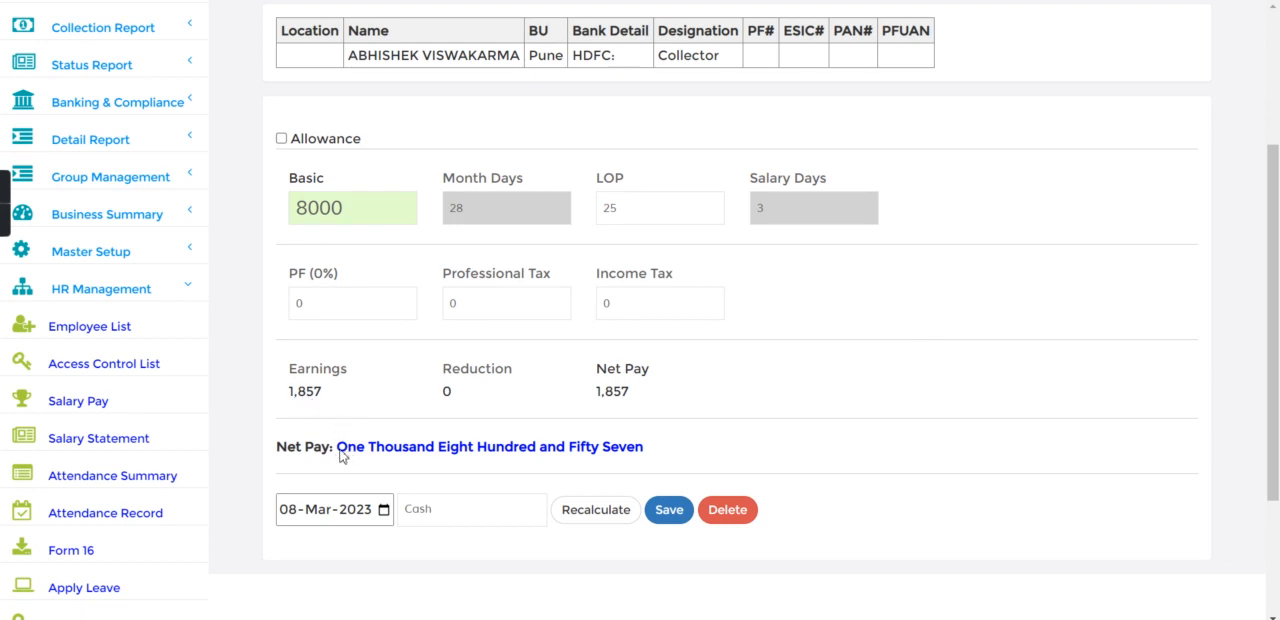
pyautogui.moveTo(340, 452); pyautogui.dragTo(358, 427)
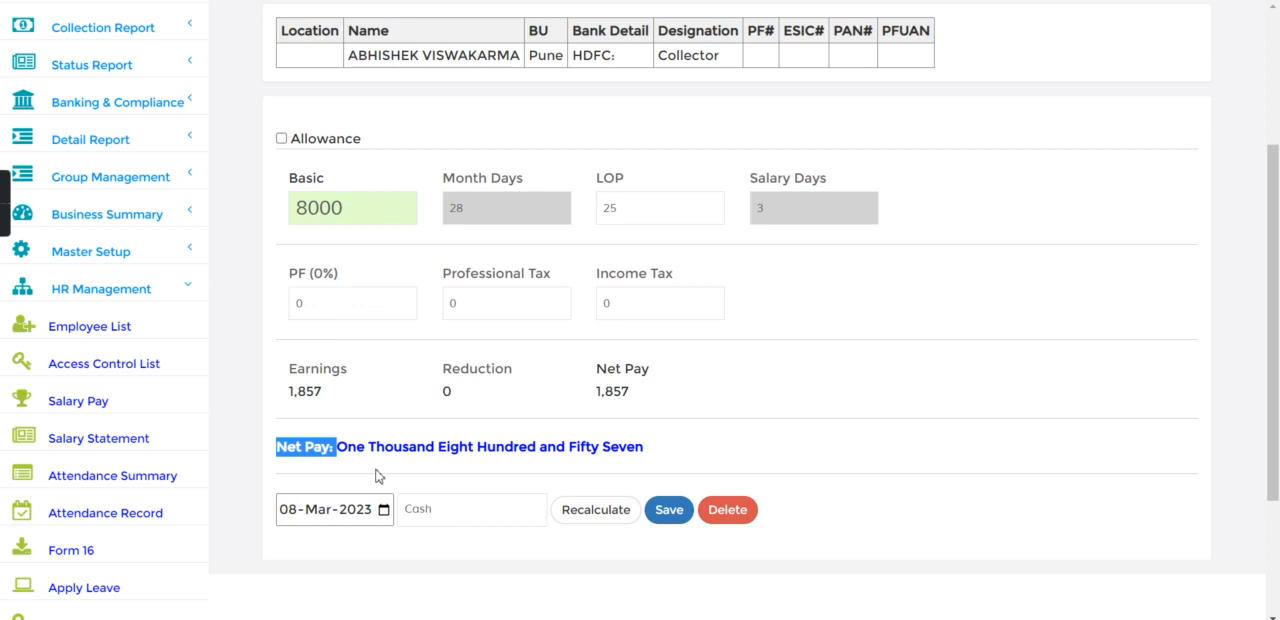
pyautogui.click(335, 477)
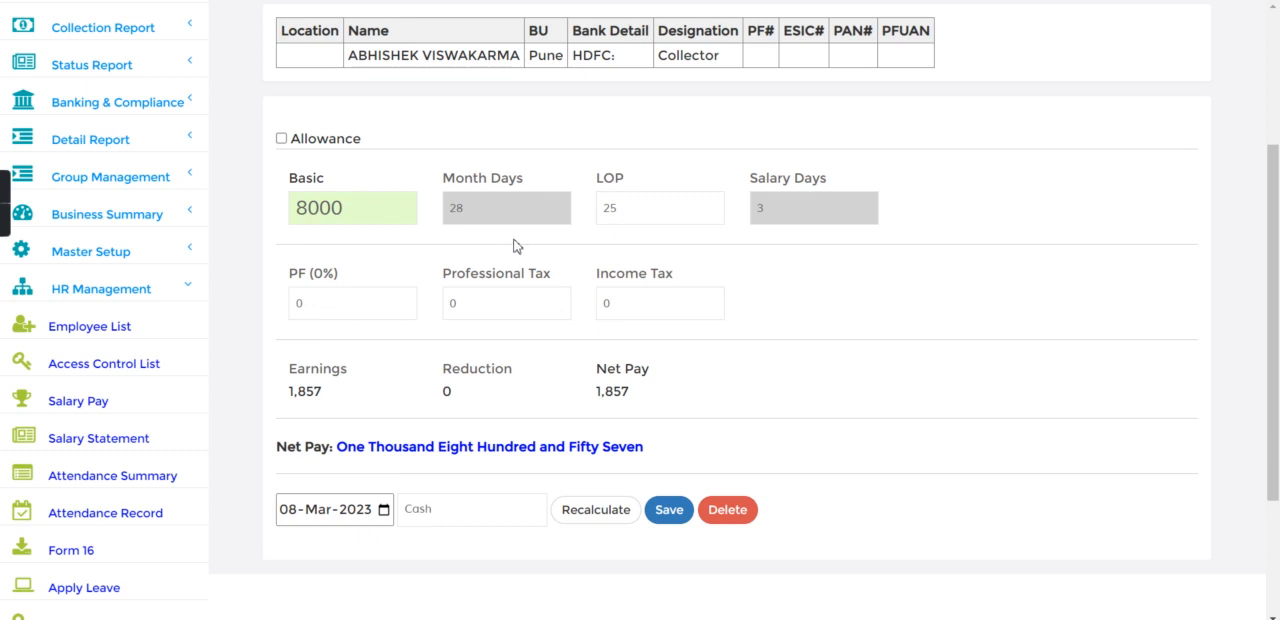
pyautogui.moveTo(668, 203); pyautogui.dragTo(594, 209)
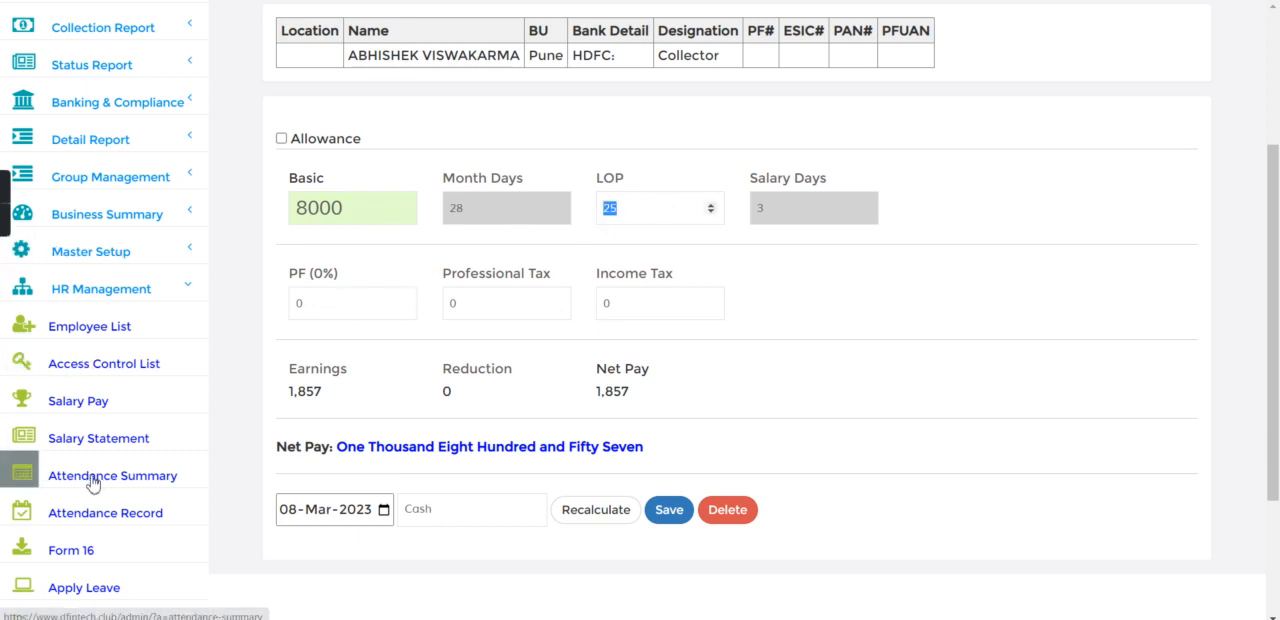
# Step: Load the employee's attendance record for the date 08-Feb-2023 and examine the daily entries and monthly totals
pyautogui.click(90, 512)
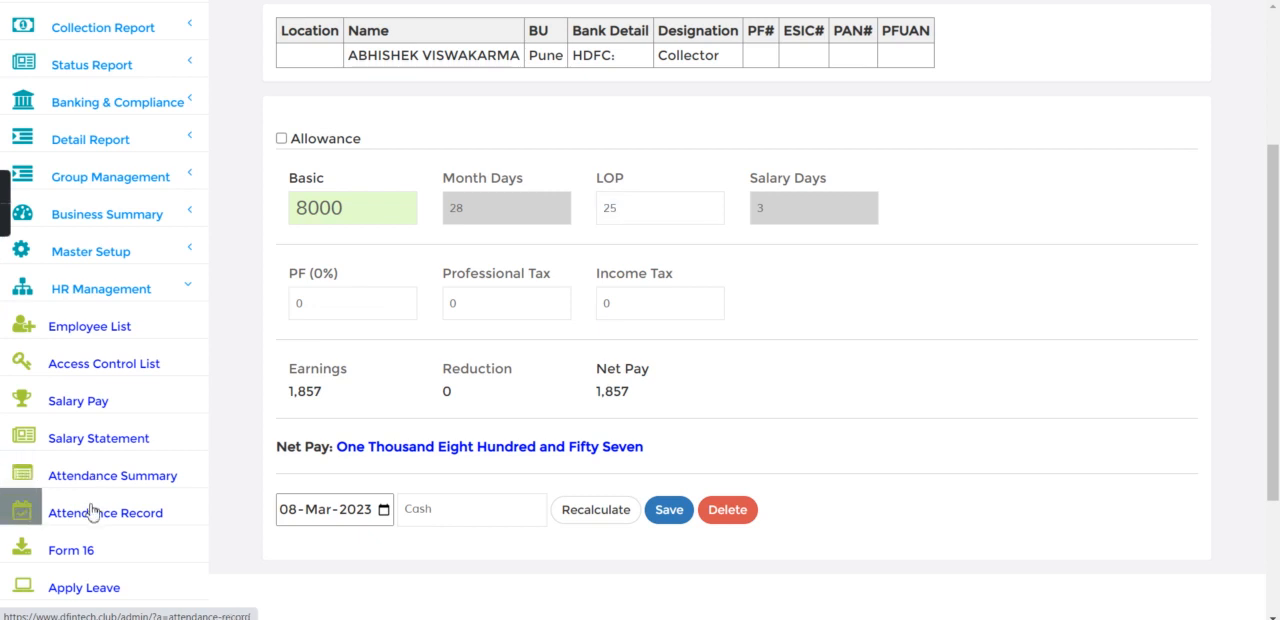
pyautogui.click(422, 150)
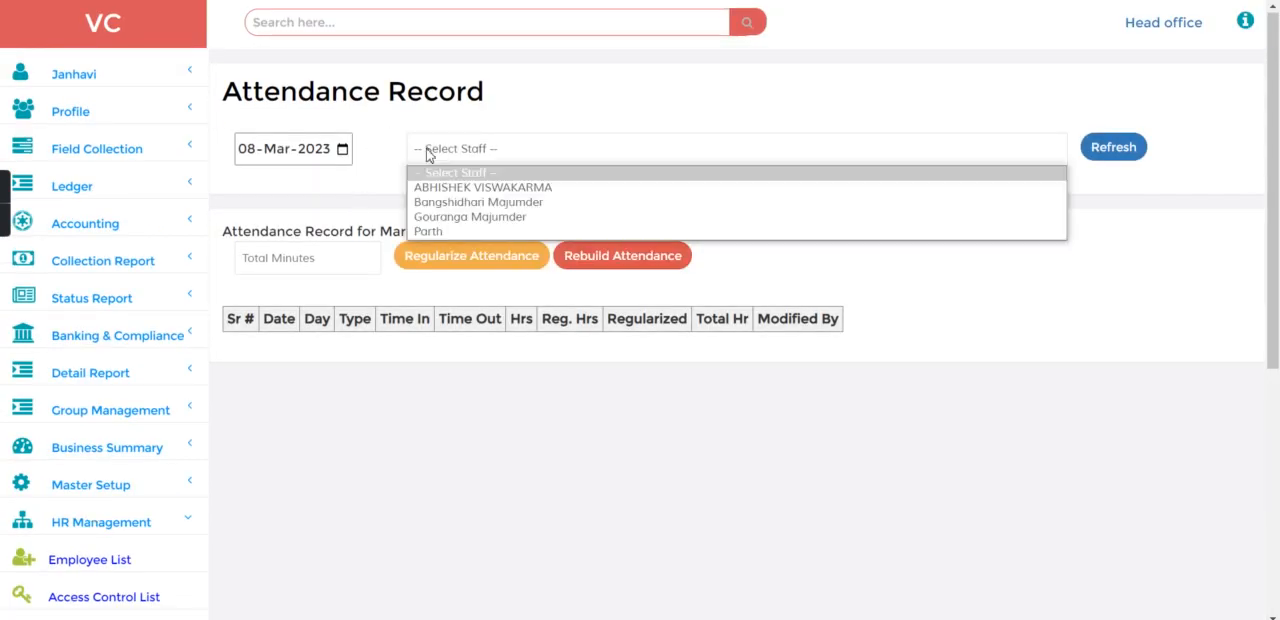
pyautogui.click(279, 150)
pyautogui.press('Down')
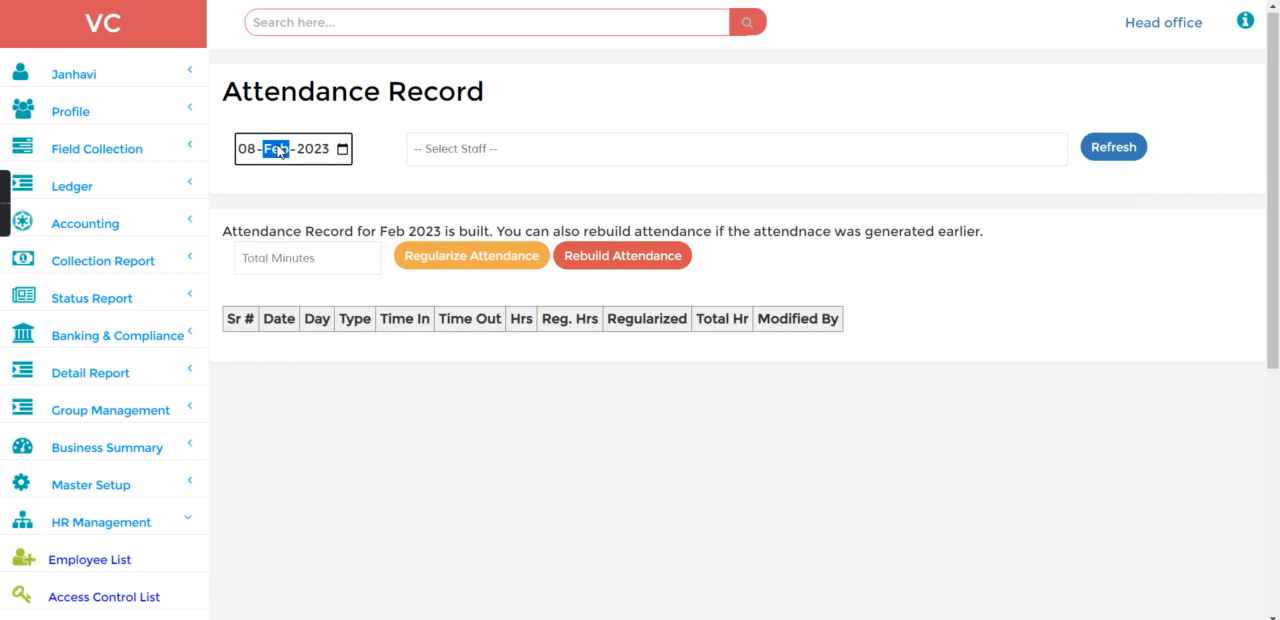
pyautogui.click(540, 157)
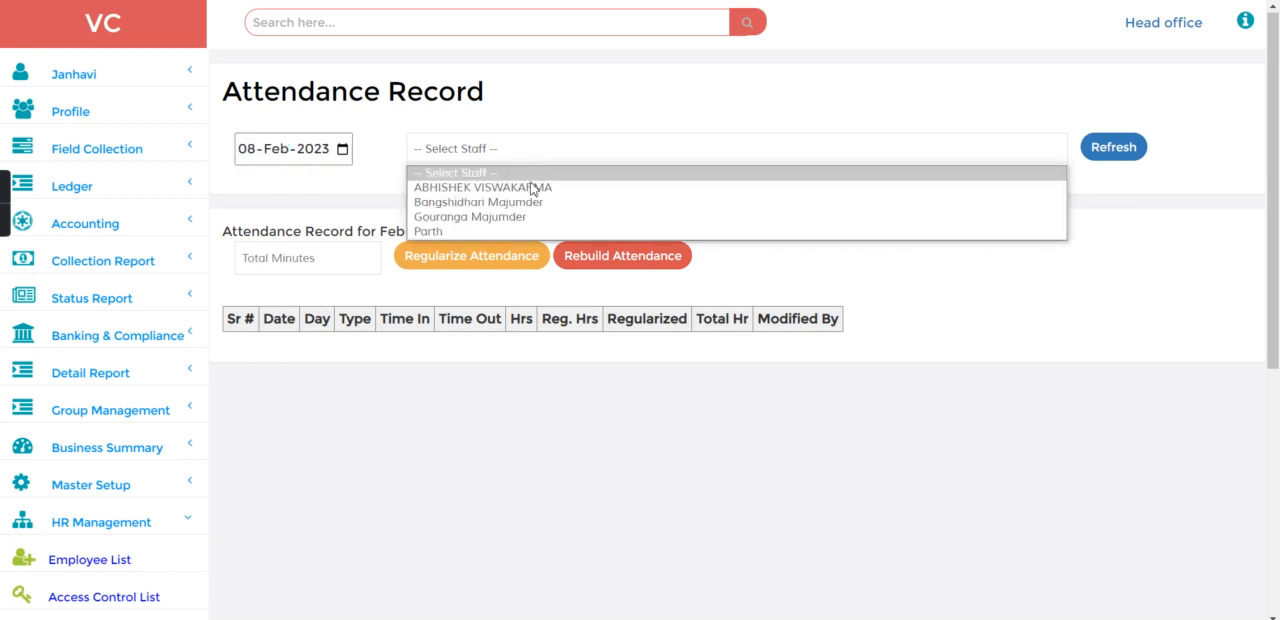
pyautogui.click(534, 188)
pyautogui.click(1115, 145)
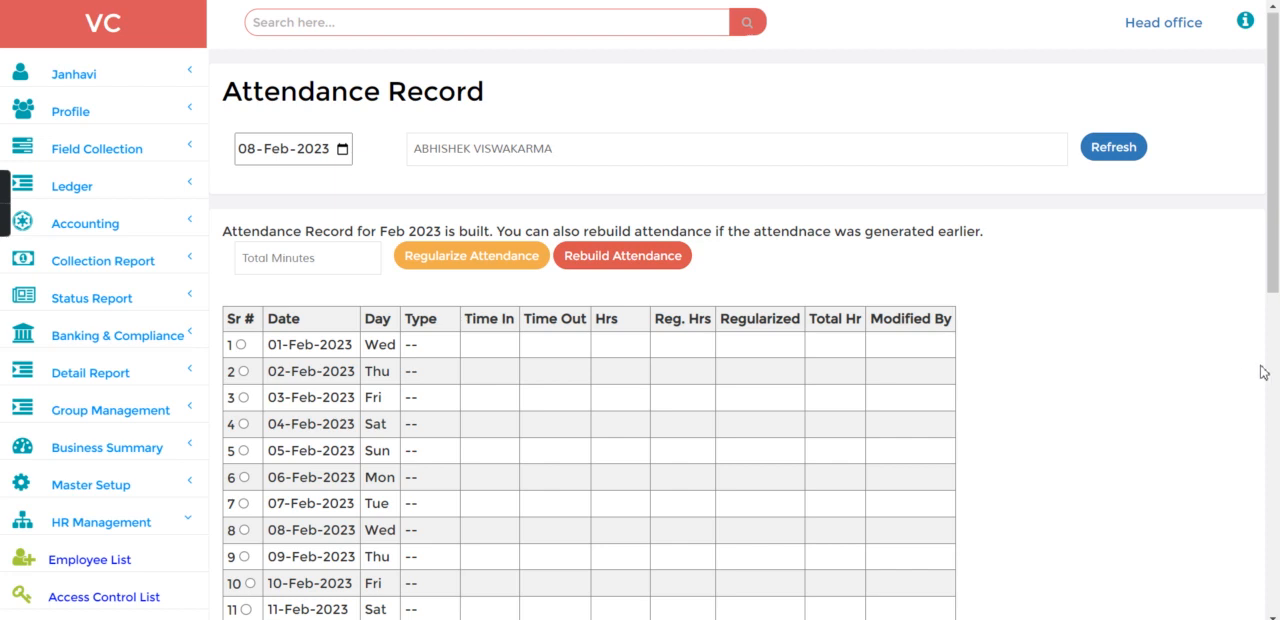
pyautogui.click(1274, 405)
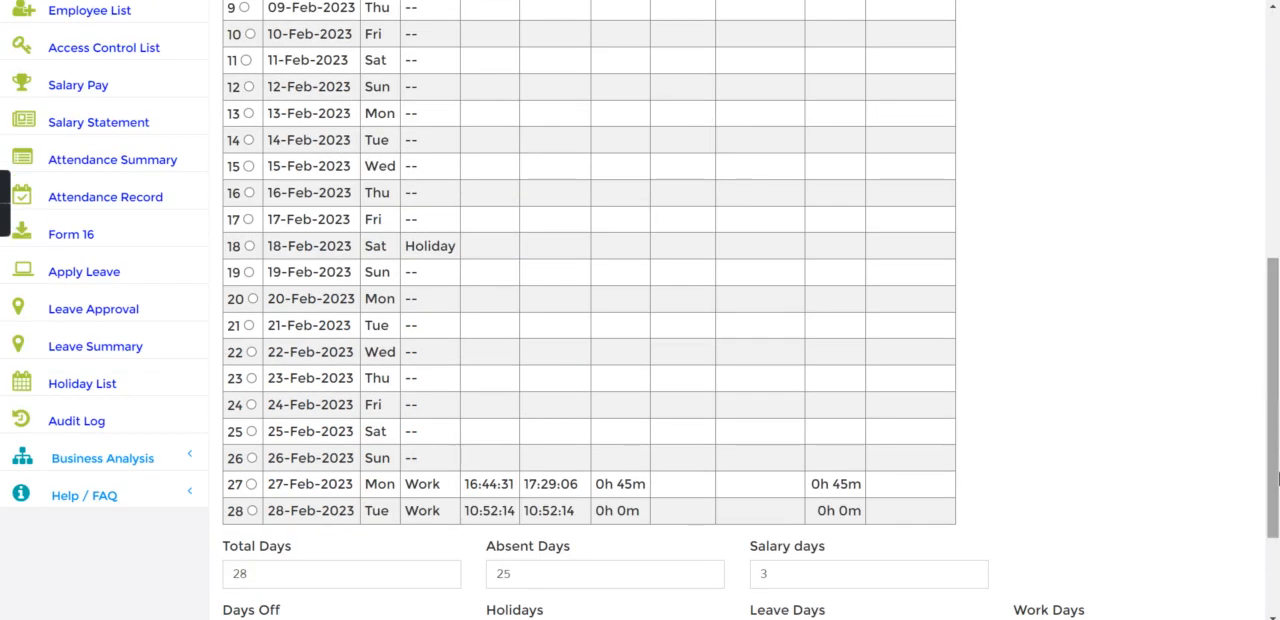
pyautogui.click(1275, 540)
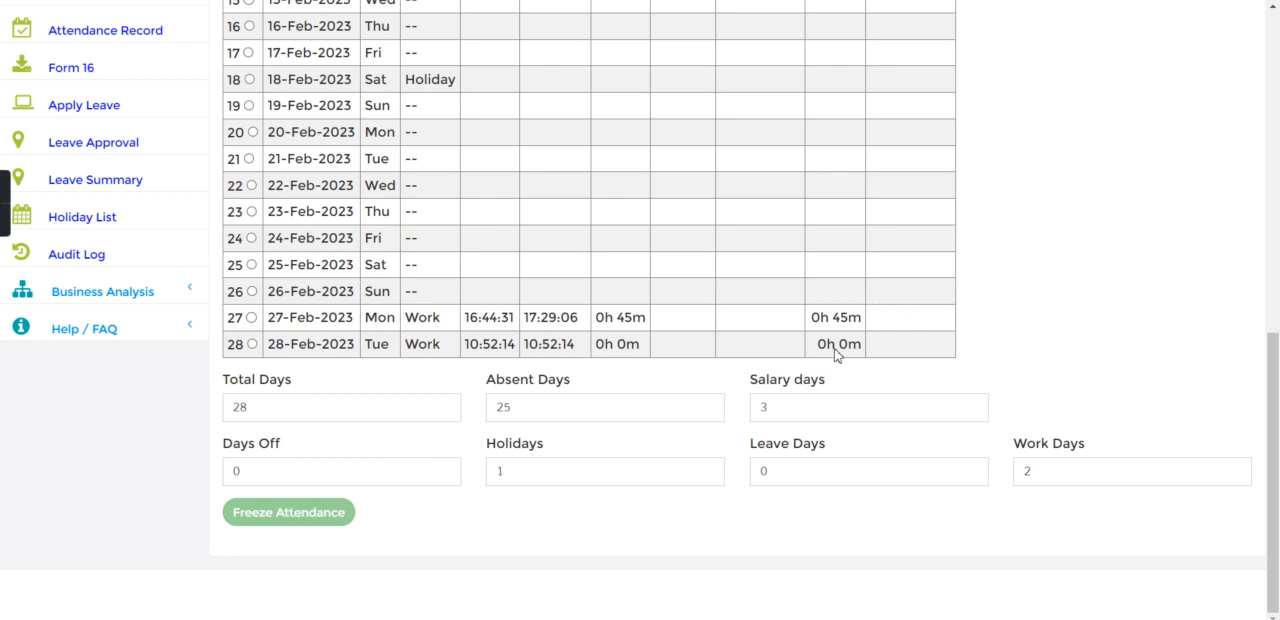
# Step: Rebuild the employee's attendance for February 2023 and accept the confirmation
pyautogui.click(1276, 186)
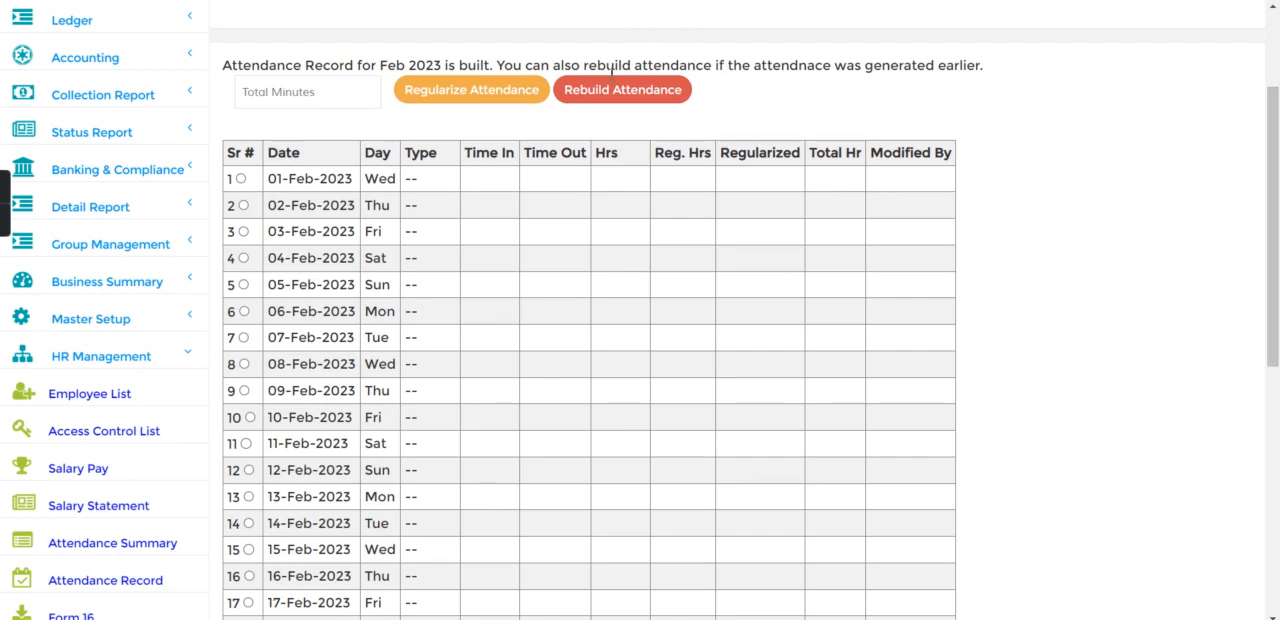
pyautogui.click(606, 92)
pyautogui.click(993, 130)
# Step: Set Total Days and Absent Days to 30, Salary days to 28, Holidays to 2 and Work Days to 28, and freeze the attendance
pyautogui.click(1274, 413)
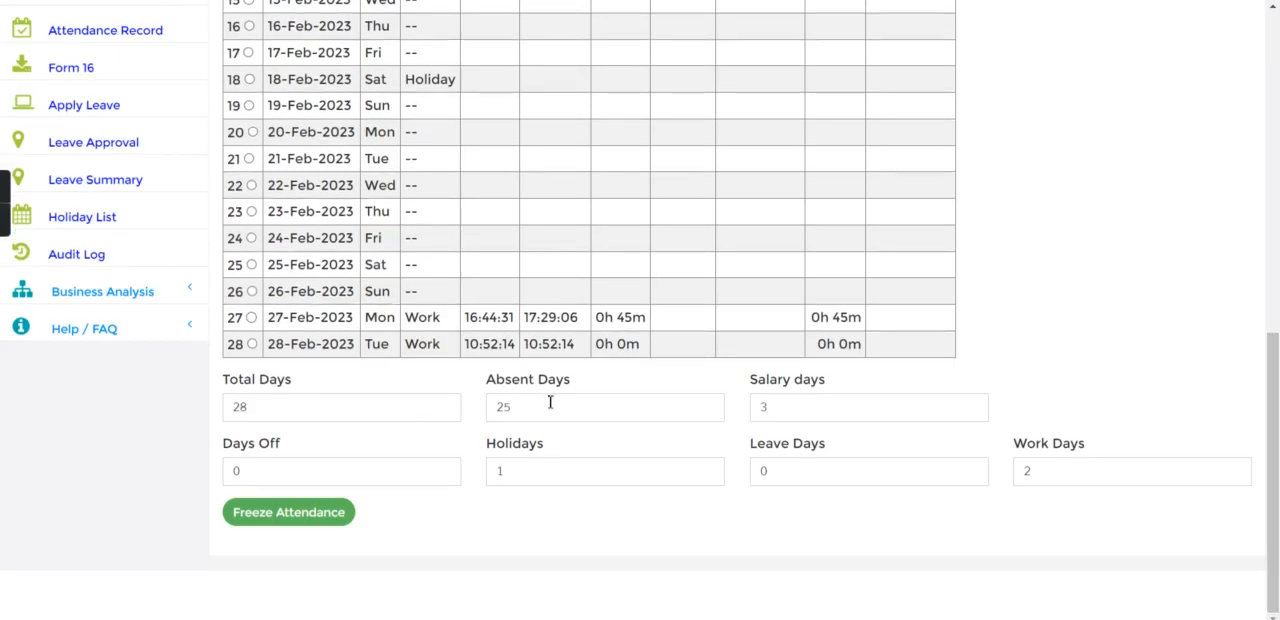
pyautogui.moveTo(527, 406); pyautogui.dragTo(459, 409)
pyautogui.moveTo(254, 414); pyautogui.dragTo(215, 417)
pyautogui.moveTo(774, 414); pyautogui.dragTo(712, 418)
pyautogui.moveTo(509, 469); pyautogui.dragTo(488, 477)
pyautogui.click(306, 514)
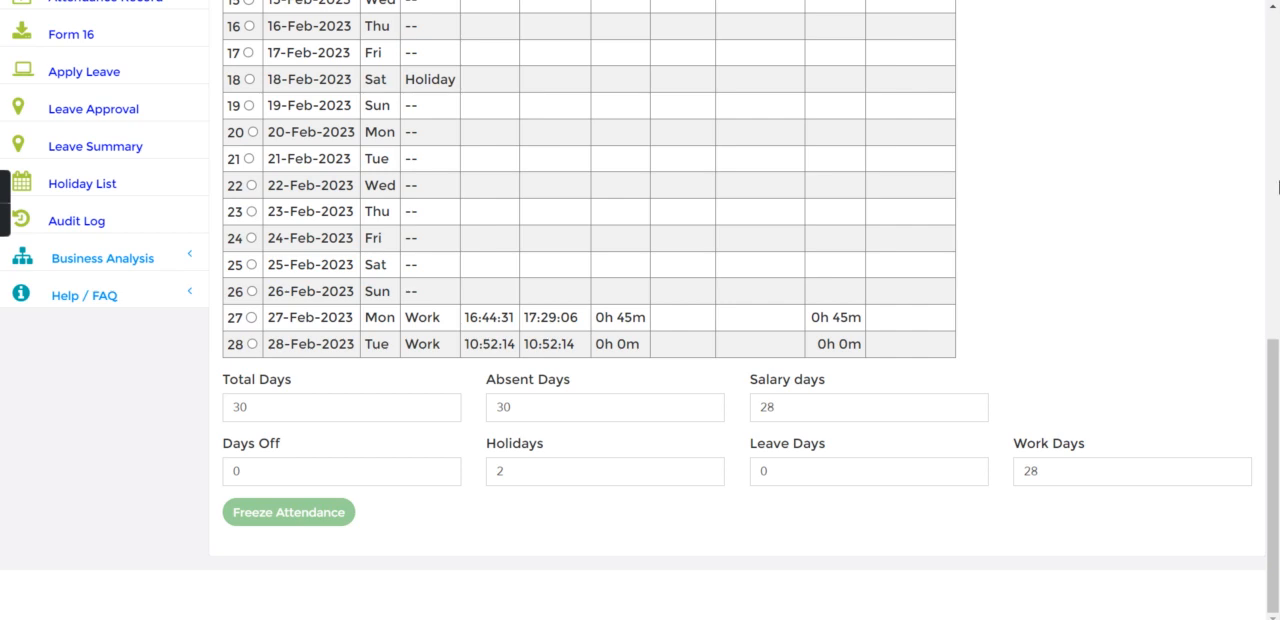
# Step: Load the employee's February 2023 salary in the Salary Pay form and examine the recalculated net pay
pyautogui.click(1278, 187)
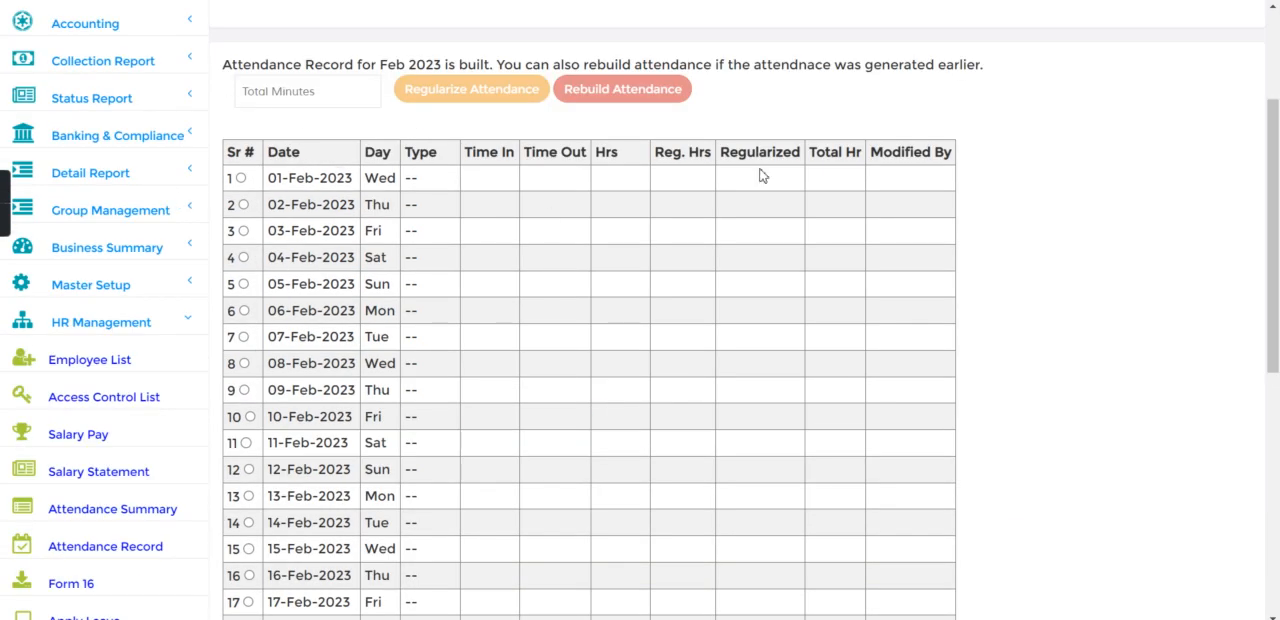
pyautogui.click(1277, 72)
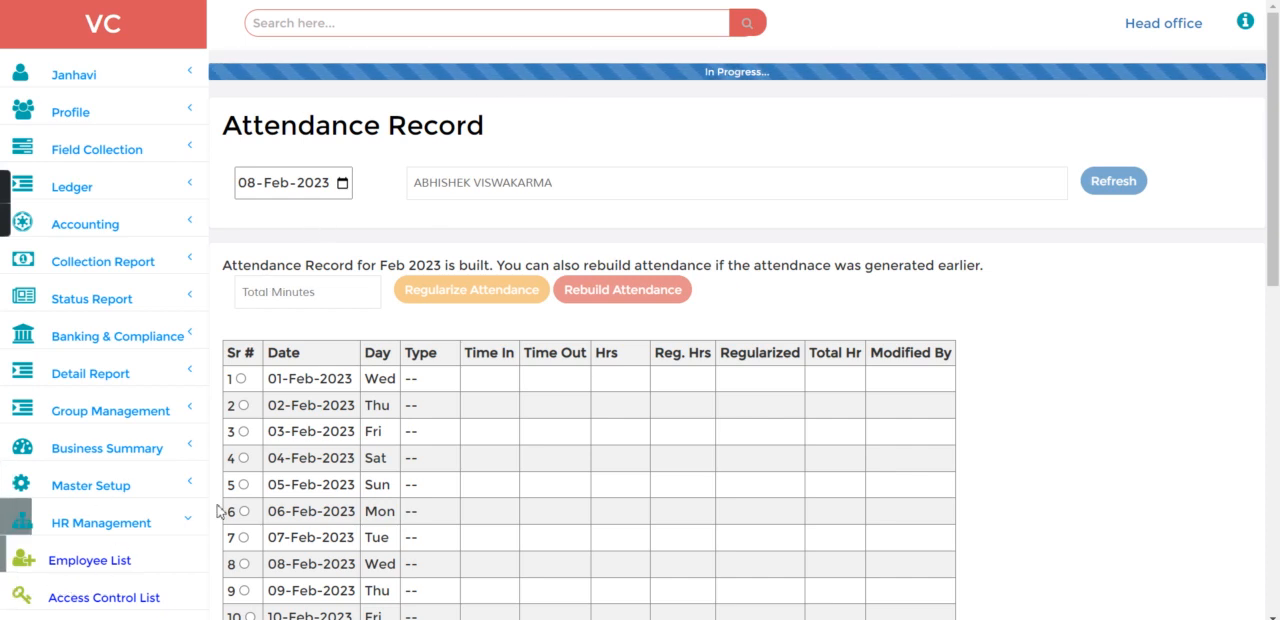
pyautogui.click(1278, 480)
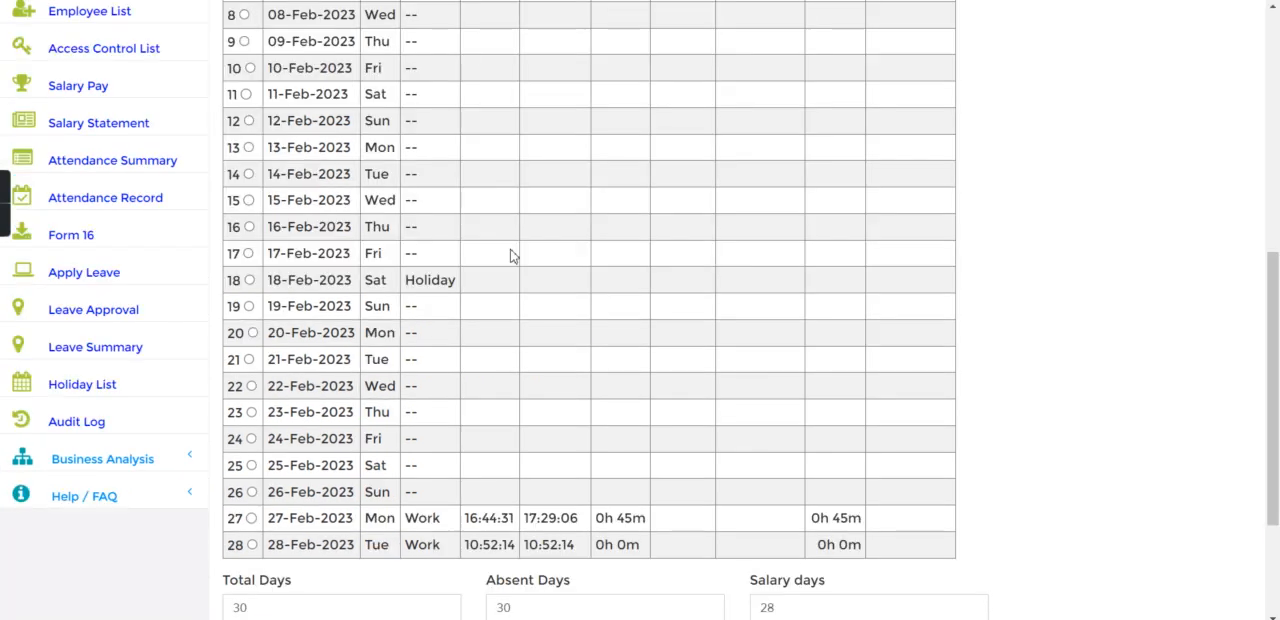
pyautogui.click(120, 88)
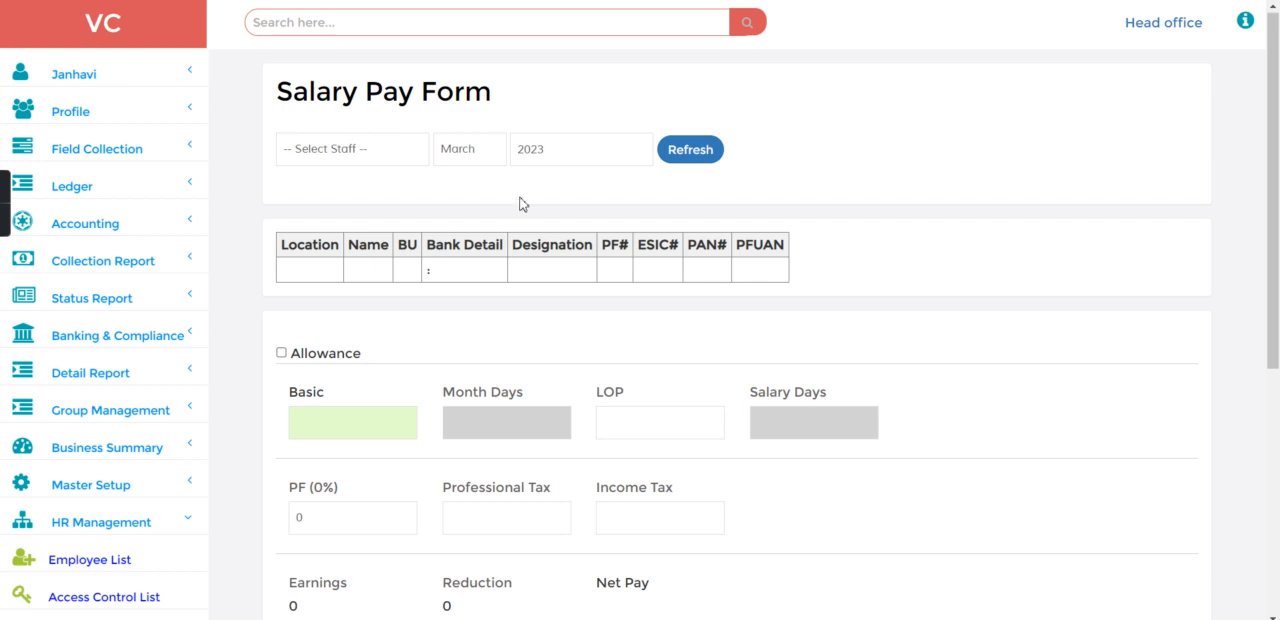
pyautogui.click(468, 158)
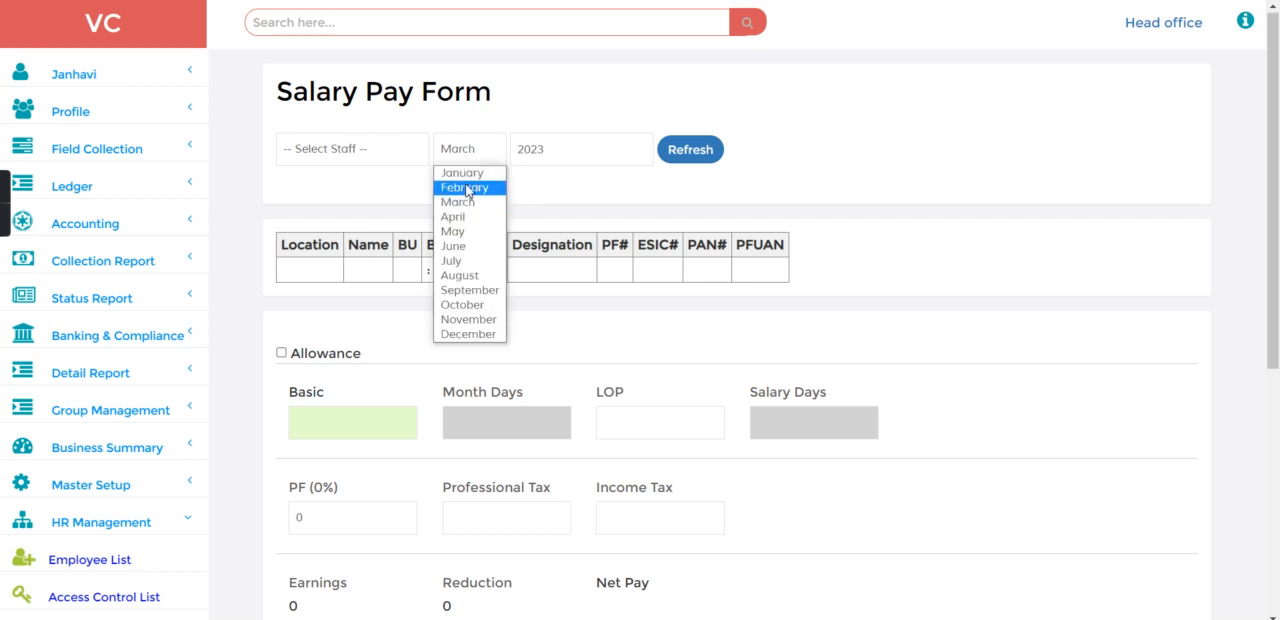
pyautogui.click(467, 188)
pyautogui.click(395, 157)
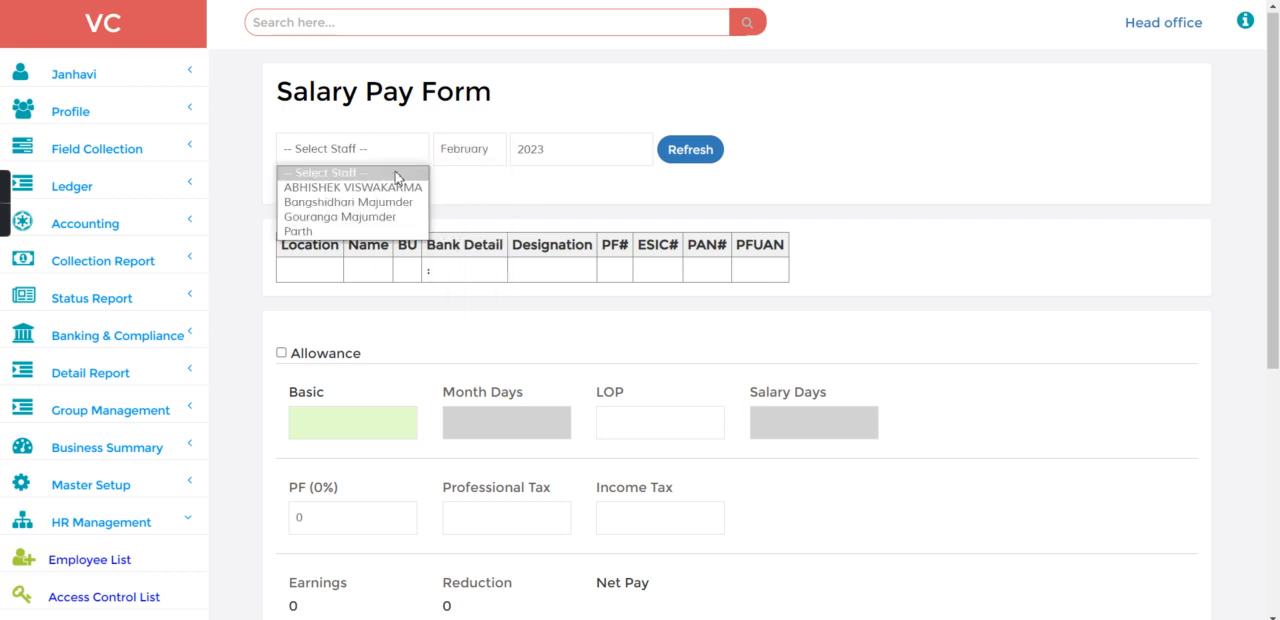
pyautogui.click(395, 188)
pyautogui.click(698, 150)
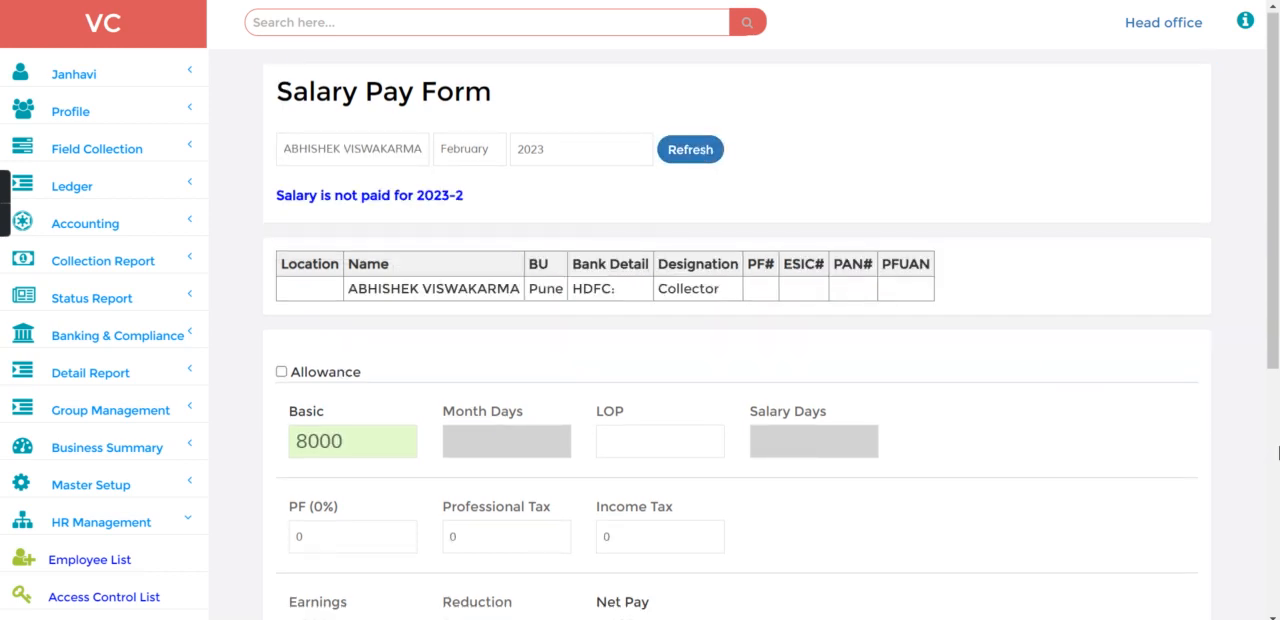
pyautogui.scroll(-5, 1278, 453)
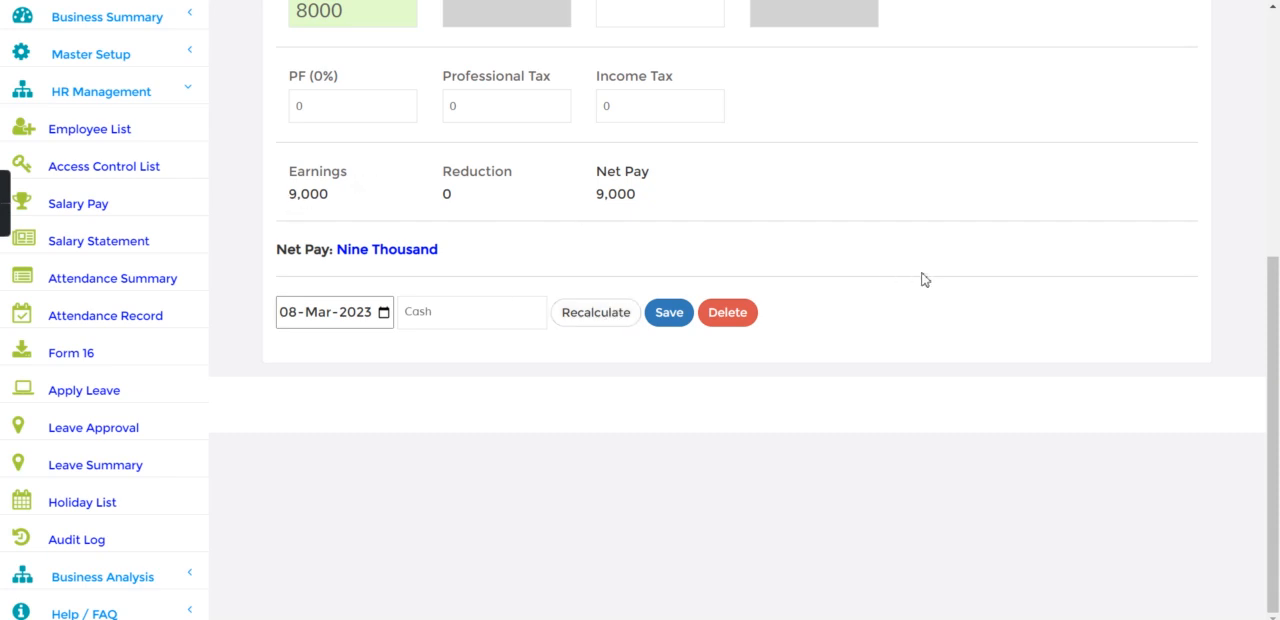
# Step: Show the allowance breakdown of the salary and examine the Night Shift, Other and Transport amounts
pyautogui.click(1276, 186)
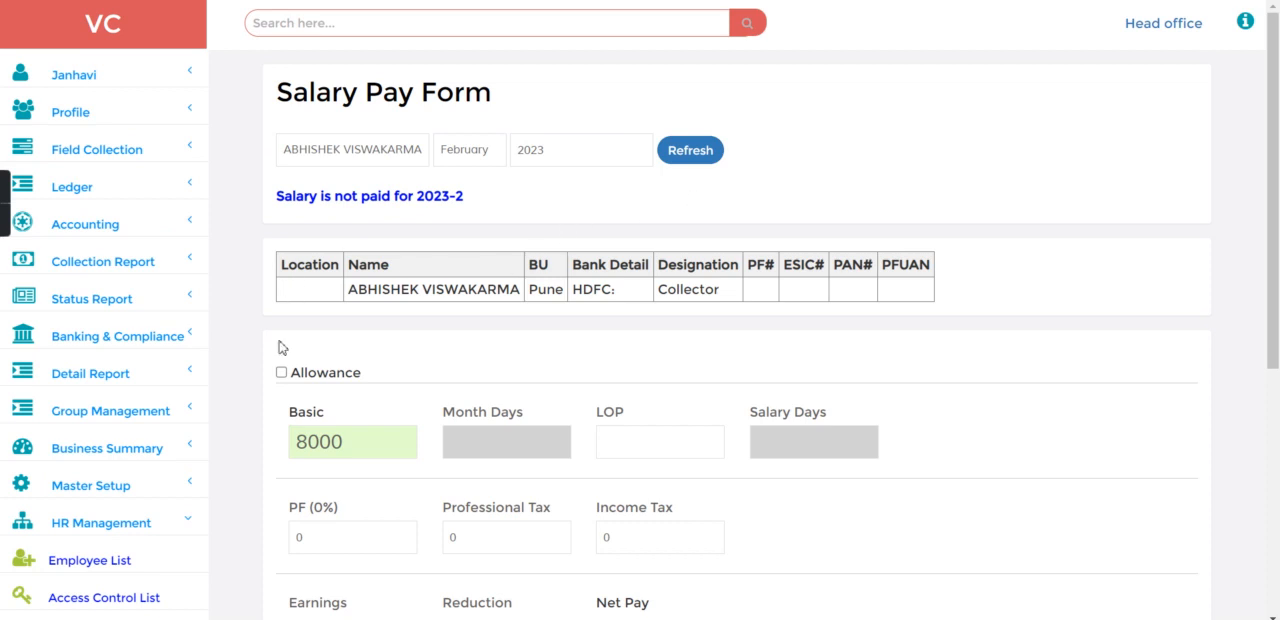
pyautogui.click(281, 372)
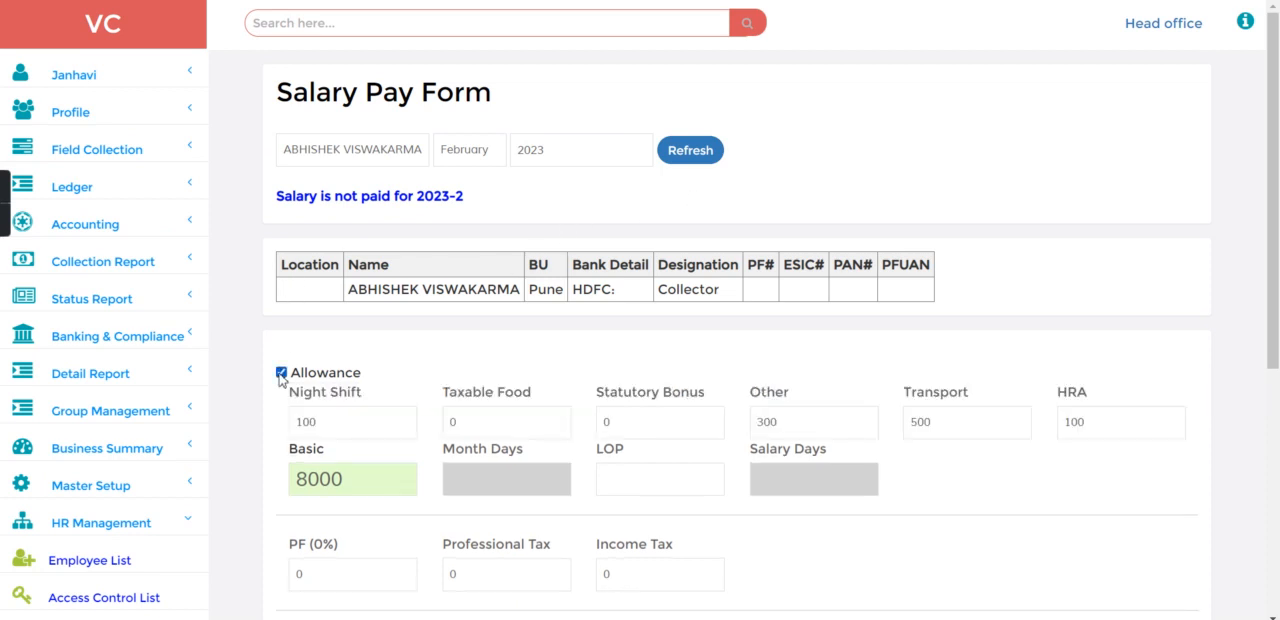
pyautogui.moveTo(298, 432); pyautogui.dragTo(361, 430)
pyautogui.click(773, 420)
pyautogui.moveTo(919, 426); pyautogui.dragTo(946, 428)
pyautogui.scroll(-4, 1278, 443)
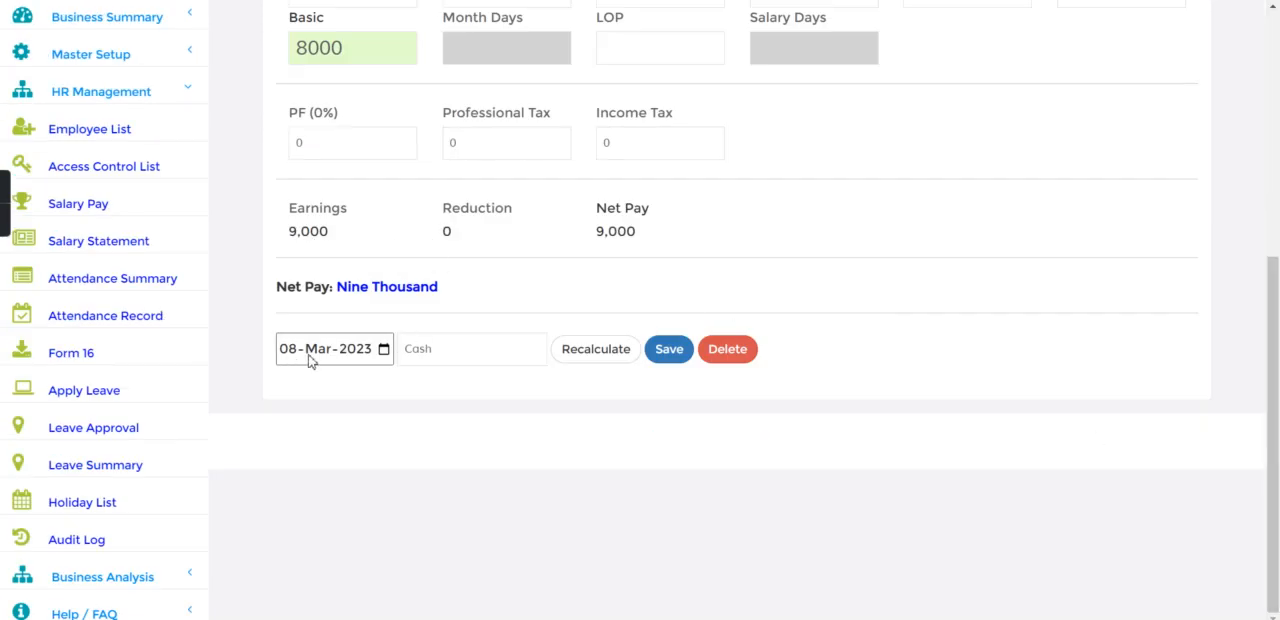
# Step: Set the salary's payment method to Savings Account Transfer, with transaction mode Online and reference number 234
pyautogui.click(447, 349)
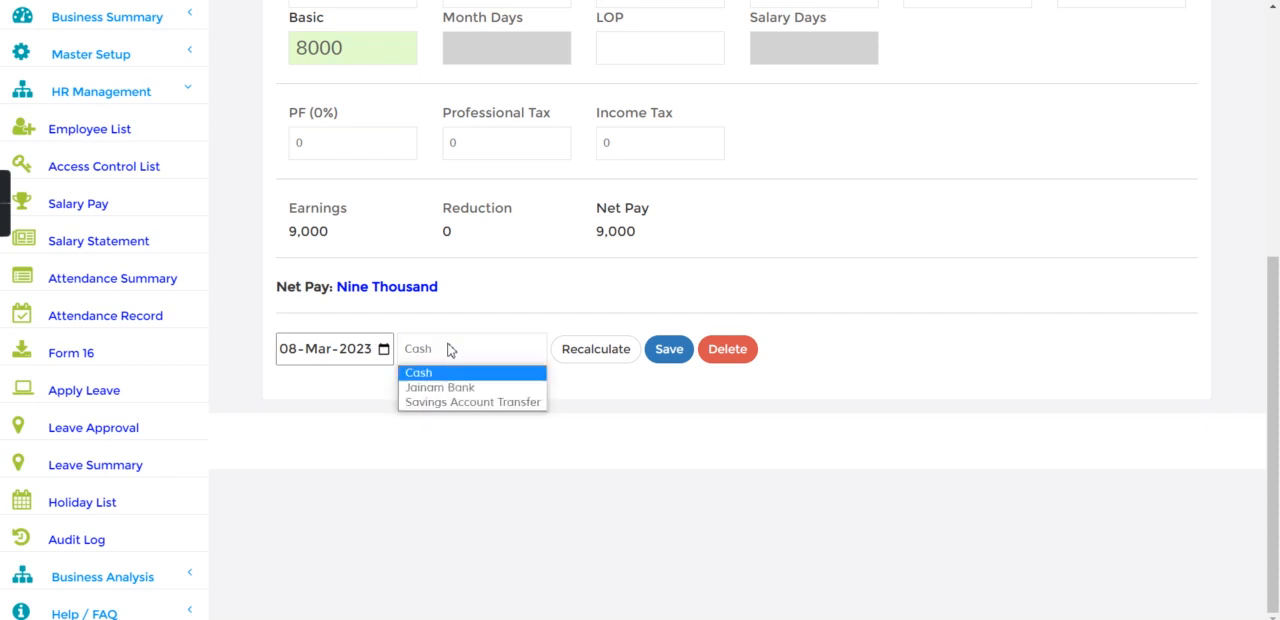
pyautogui.click(443, 402)
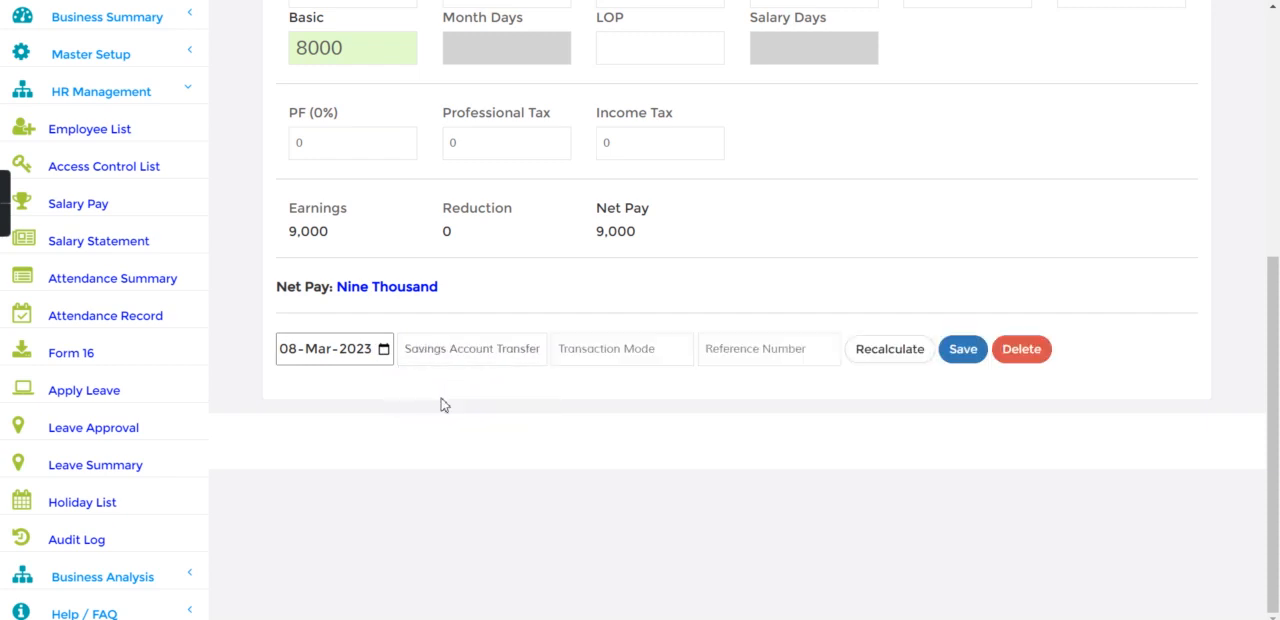
pyautogui.click(467, 353)
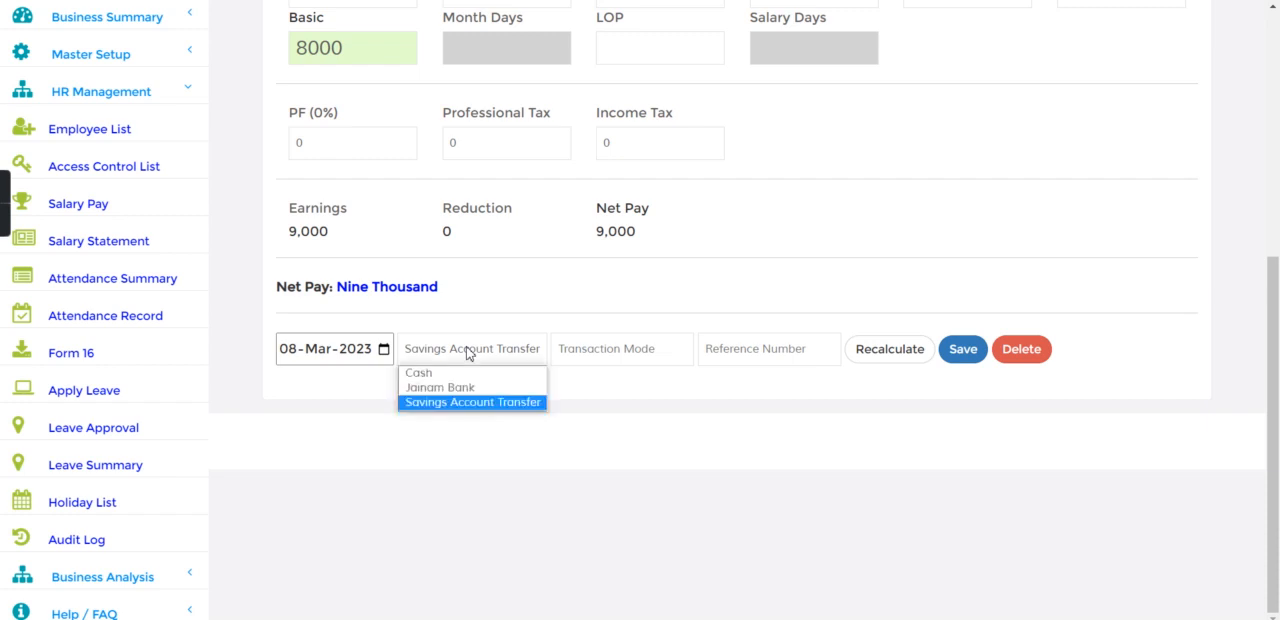
pyautogui.click(465, 415)
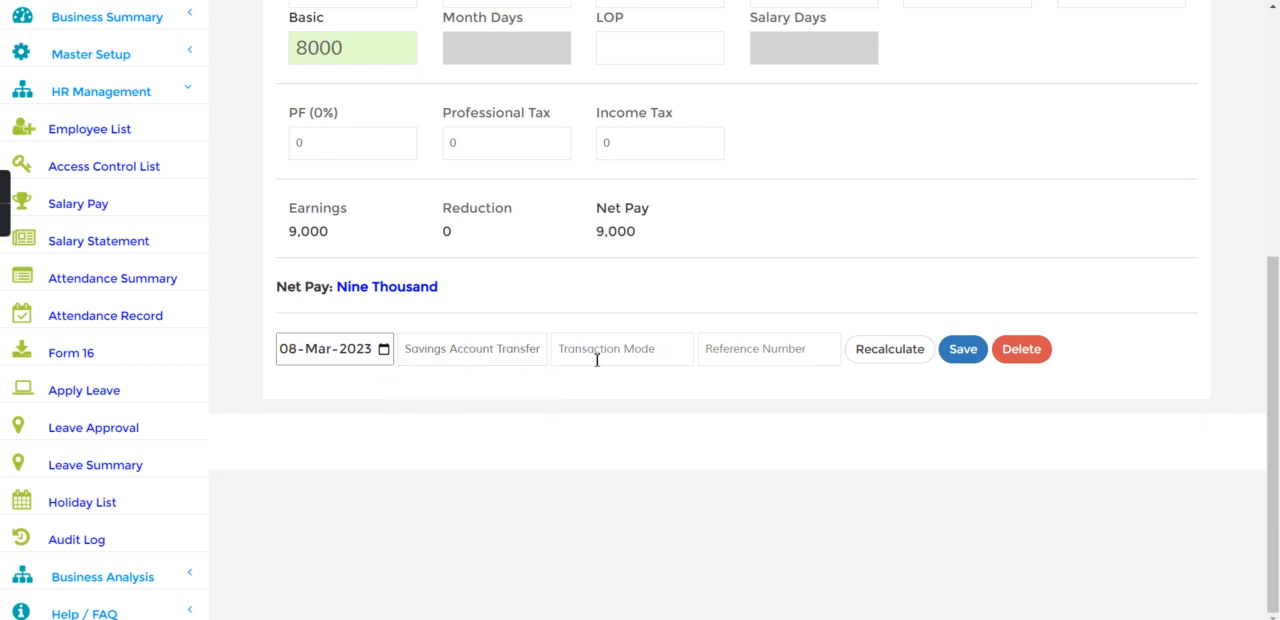
pyautogui.click(637, 358)
pyautogui.click(756, 360)
pyautogui.write('234')
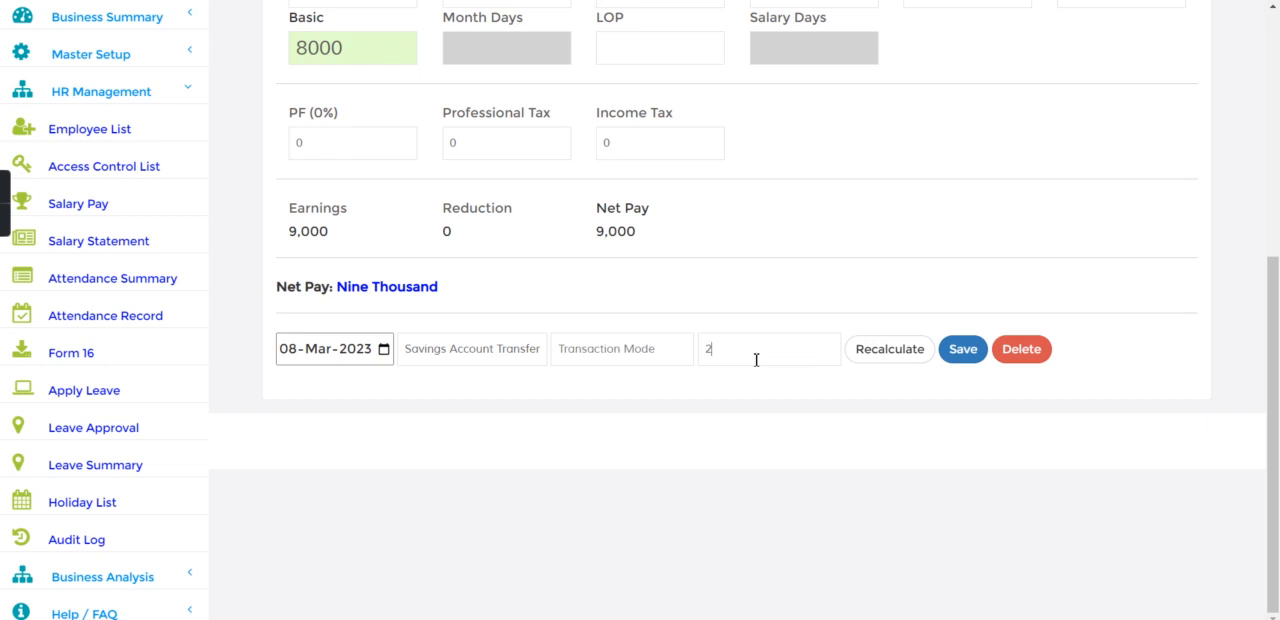
pyautogui.click(635, 350)
pyautogui.write('Online')
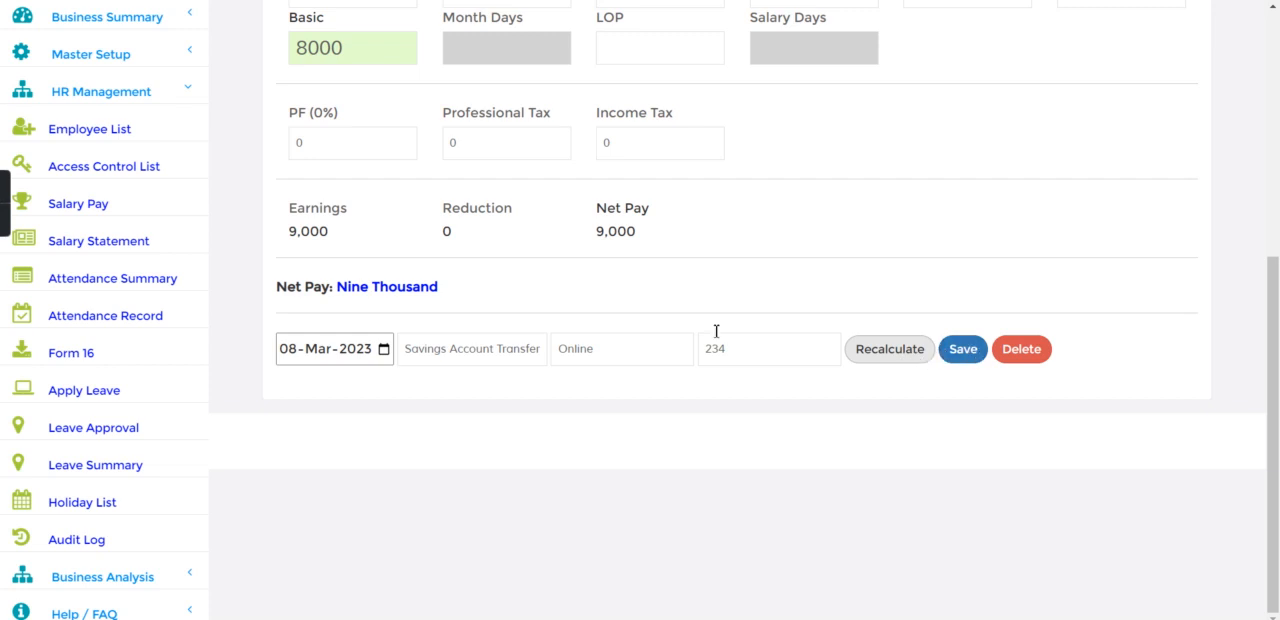
# Step: Keep the payment date 08-Mar-2023 and save the employee's salary payment
pyautogui.click(388, 357)
pyautogui.click(387, 354)
pyautogui.click(387, 354)
pyautogui.click(387, 354)
pyautogui.click(387, 354)
pyautogui.click(387, 354)
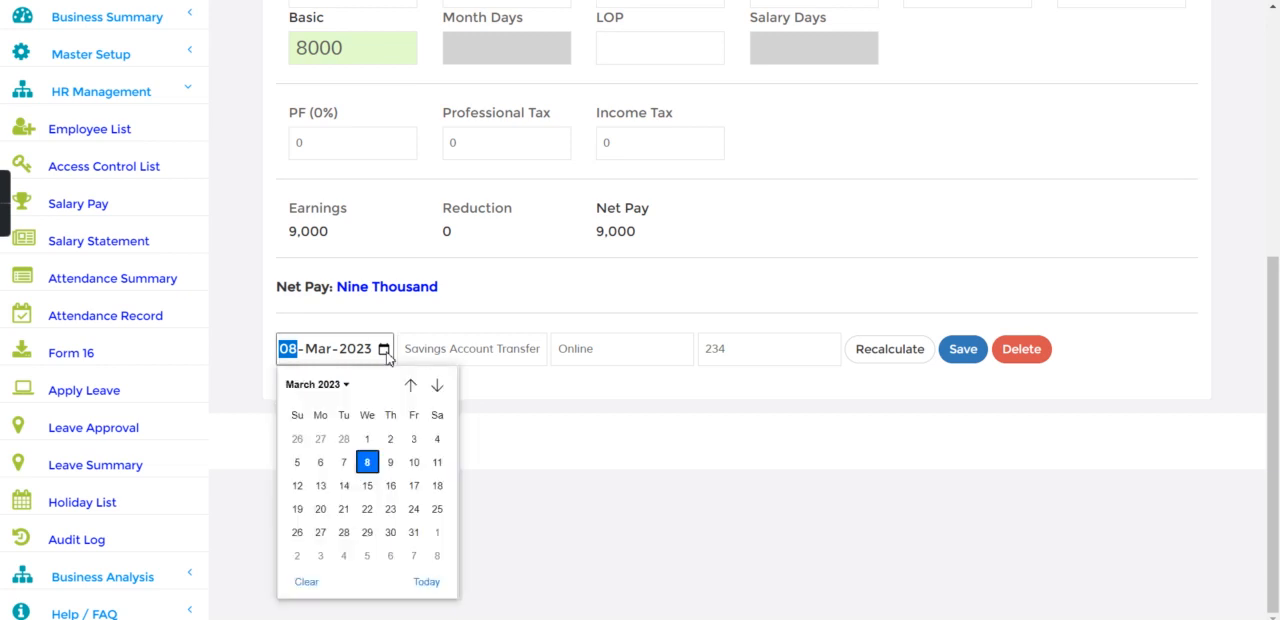
pyautogui.click(540, 407)
pyautogui.click(958, 362)
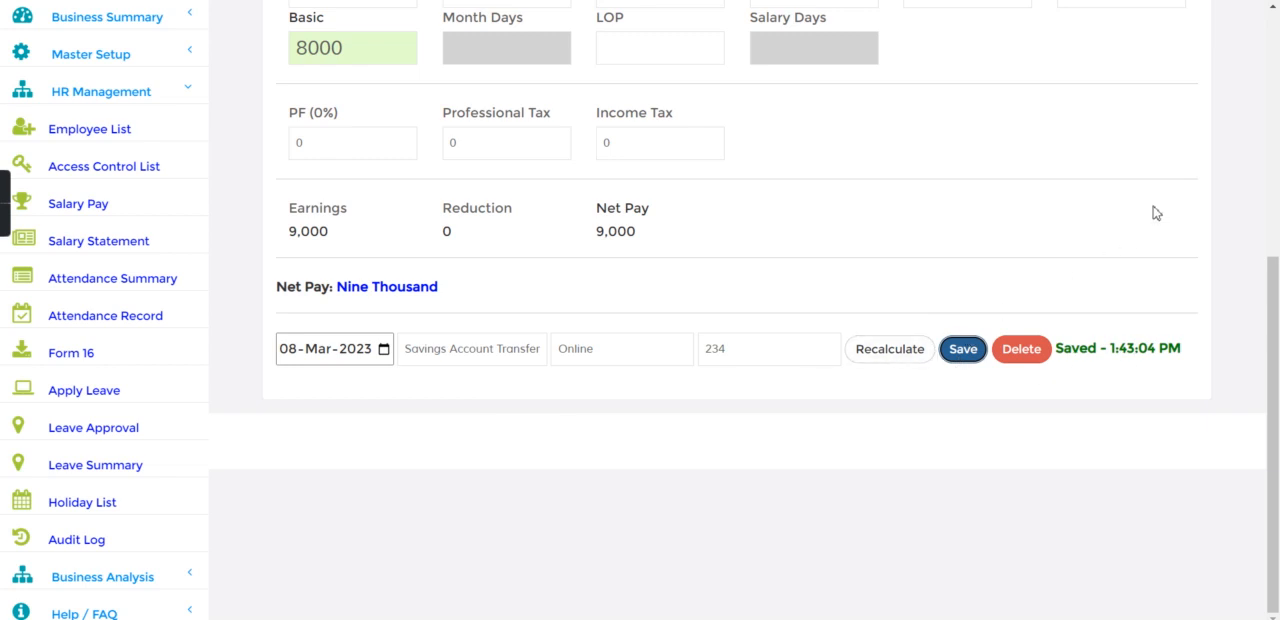
# Step: Search for the employee's profile and open the savings account listed in the passbook
pyautogui.click(1278, 127)
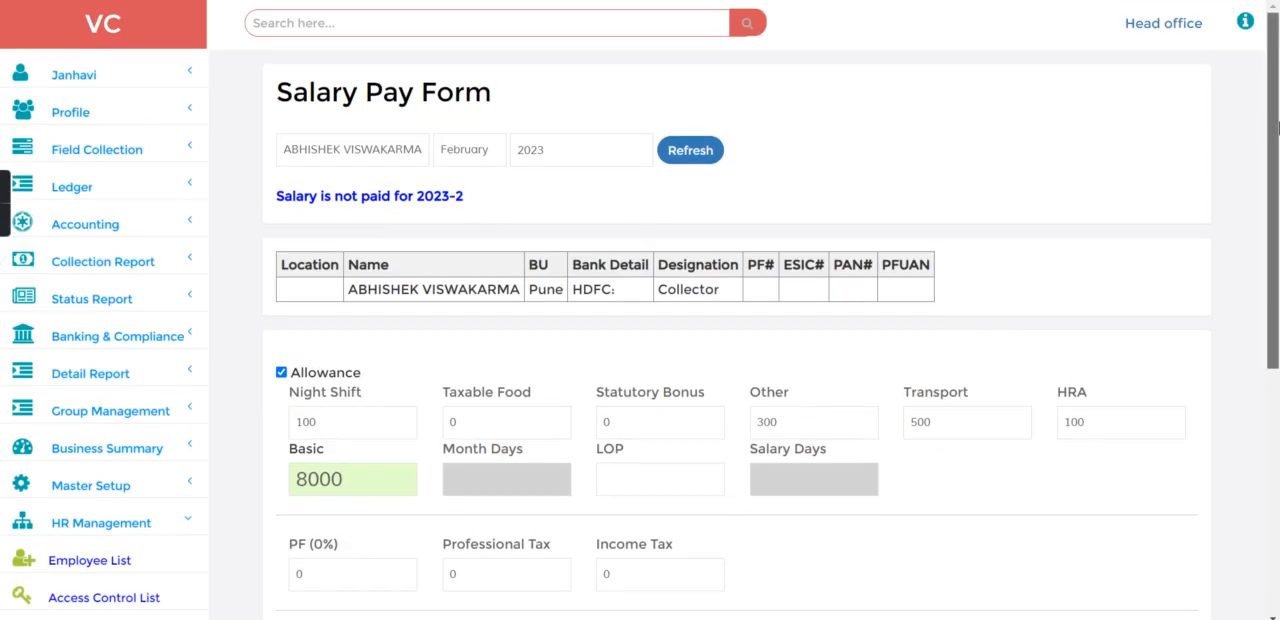
pyautogui.click(540, 33)
pyautogui.write('abh')
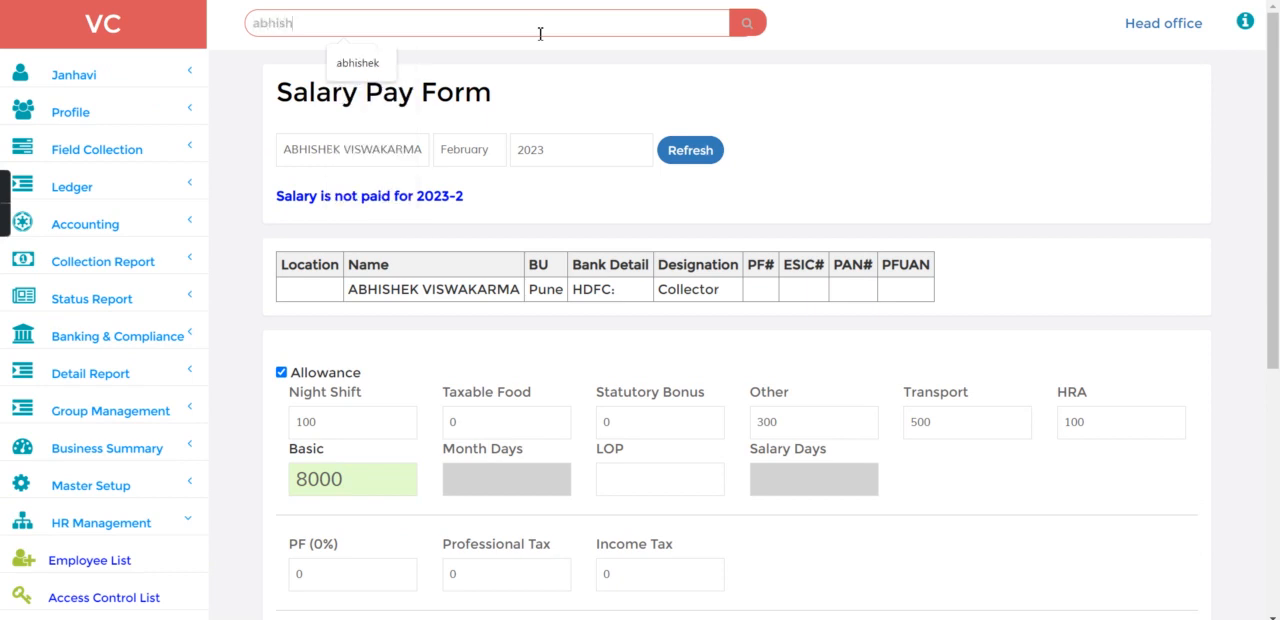
pyautogui.write('ish')
pyautogui.click(375, 60)
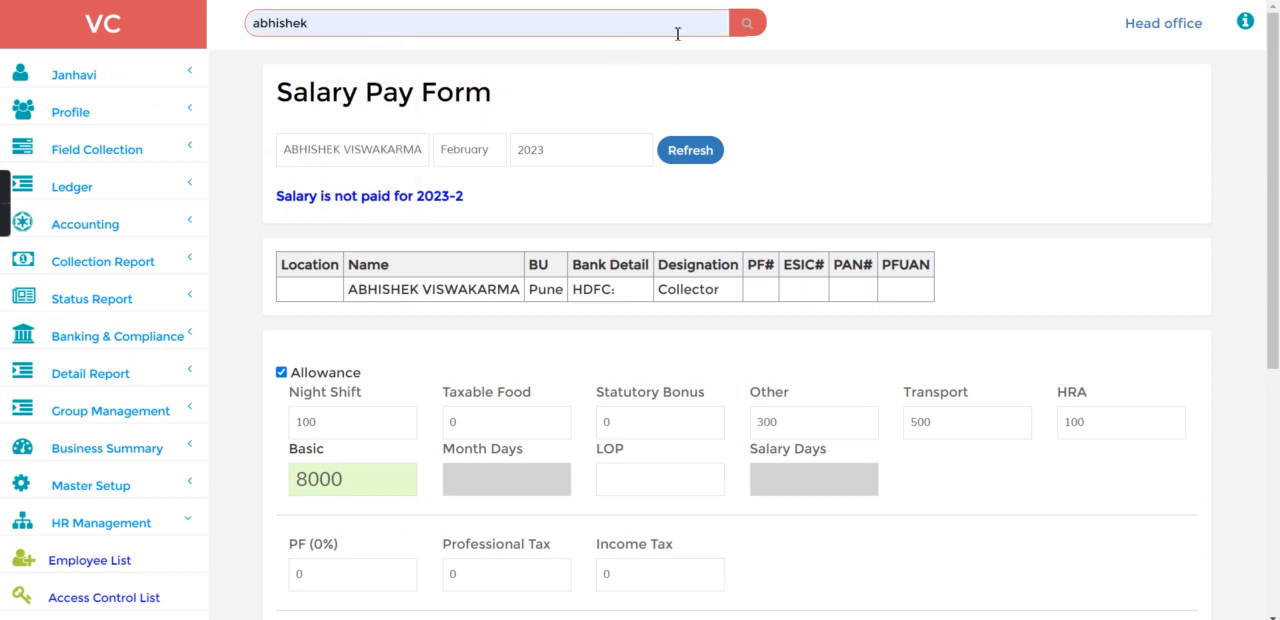
pyautogui.click(750, 27)
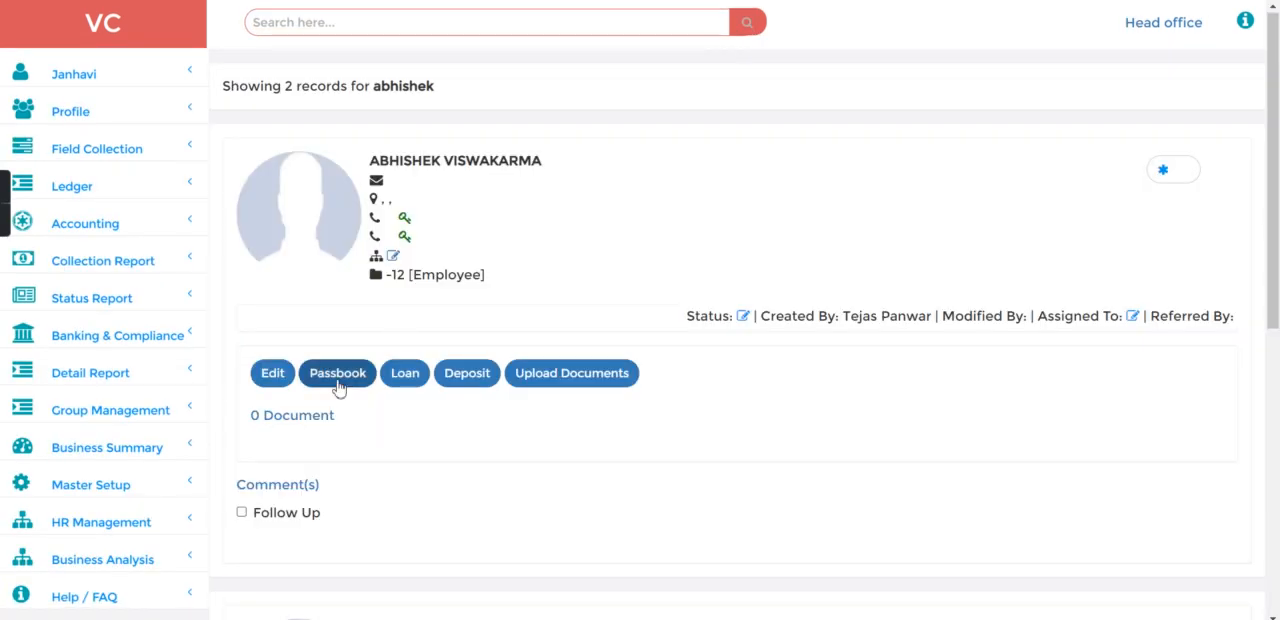
pyautogui.click(345, 378)
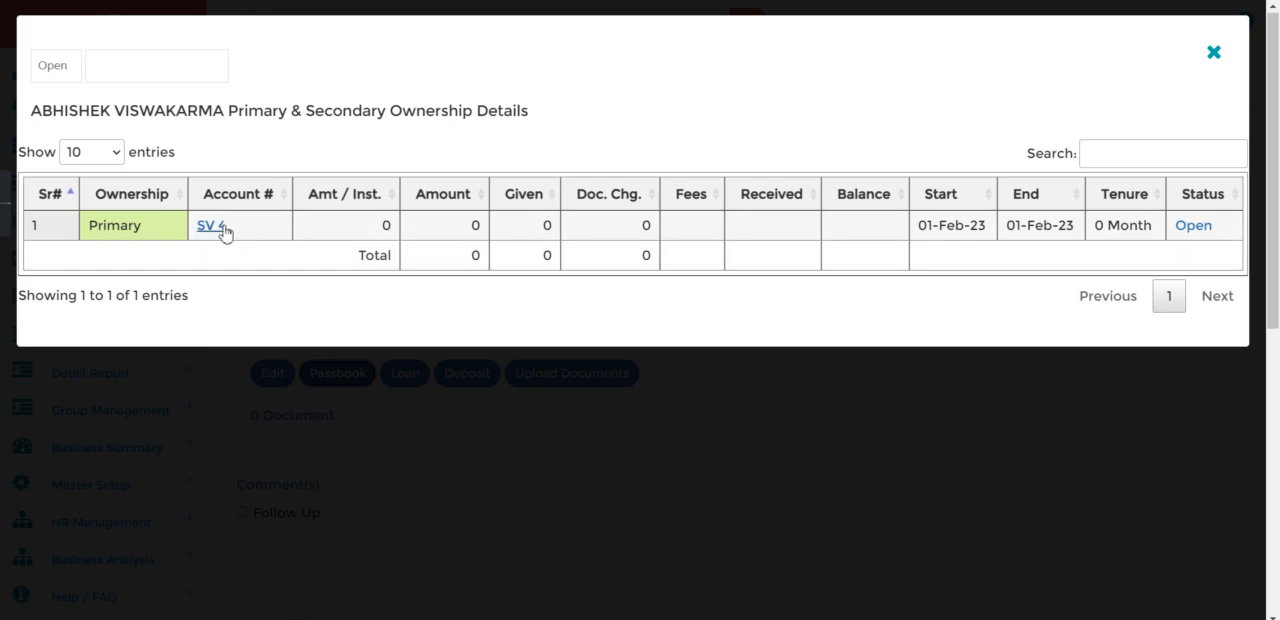
pyautogui.click(223, 231)
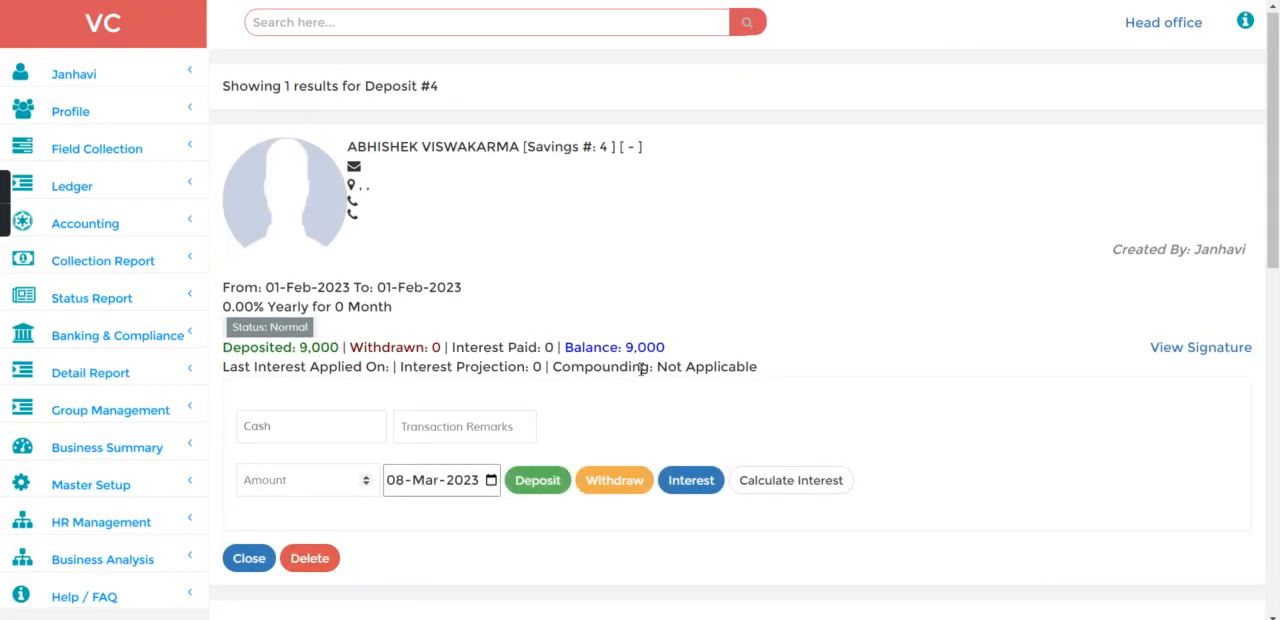
# Step: Examine the savings account balance and show its transactions to check the Salary & Wages credit
pyautogui.moveTo(627, 355); pyautogui.dragTo(686, 352)
pyautogui.click(686, 352)
pyautogui.click(1276, 437)
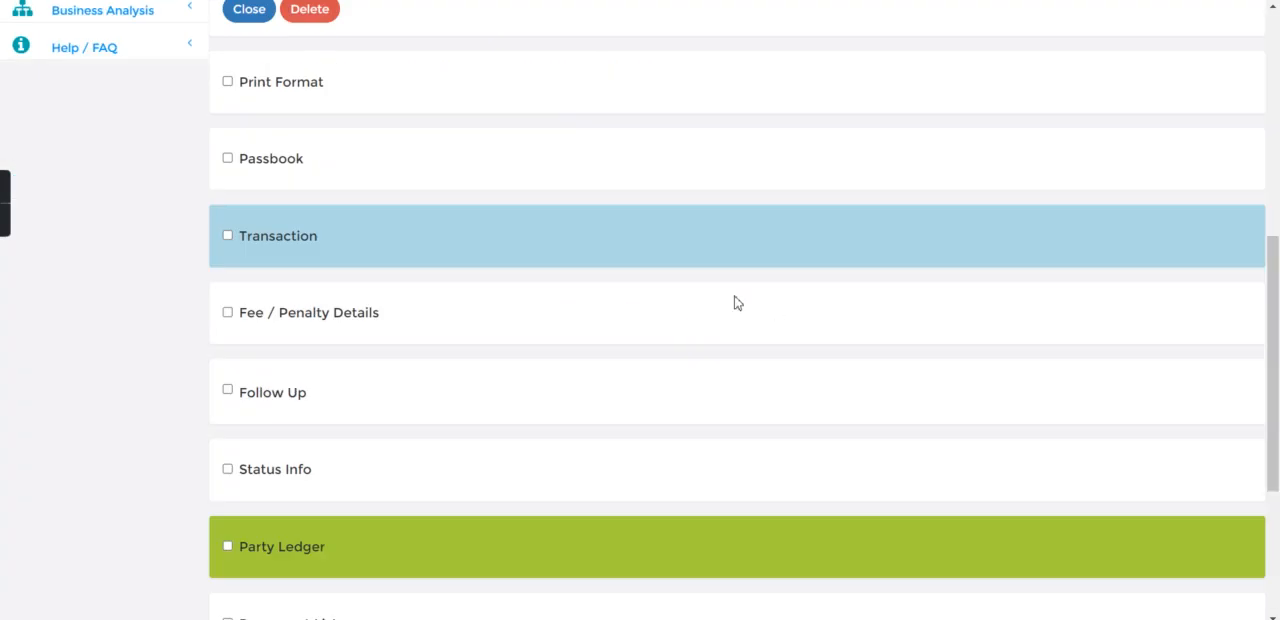
pyautogui.click(228, 237)
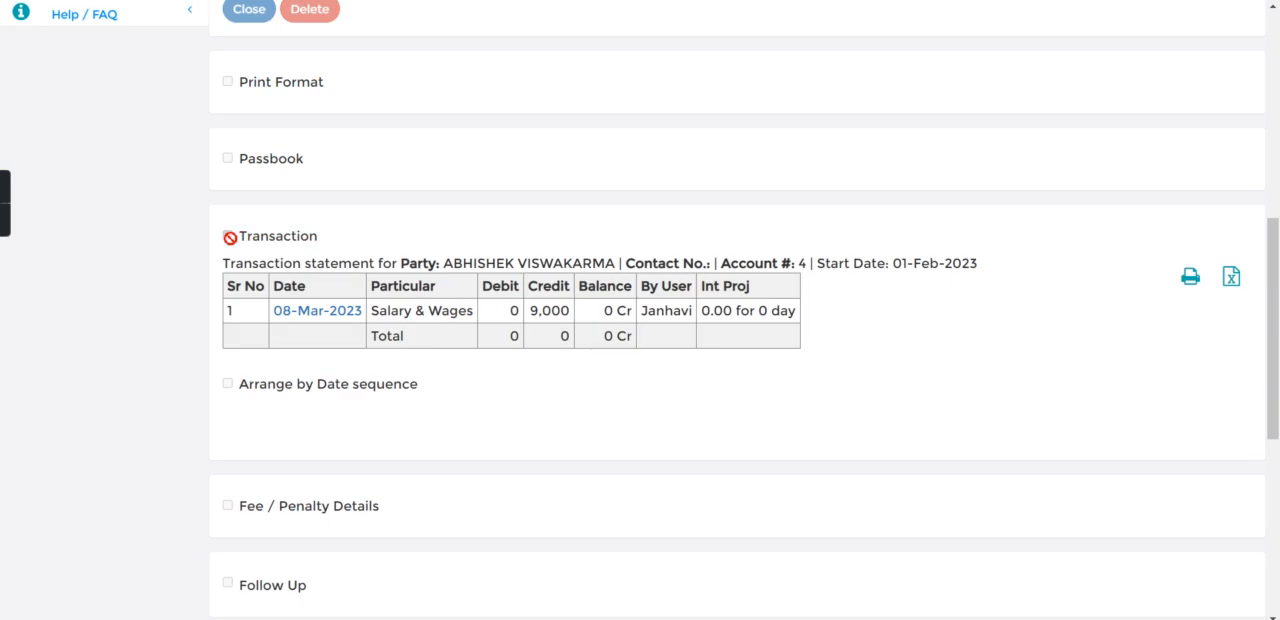
pyautogui.moveTo(380, 311); pyautogui.dragTo(455, 314)
pyautogui.click(536, 322)
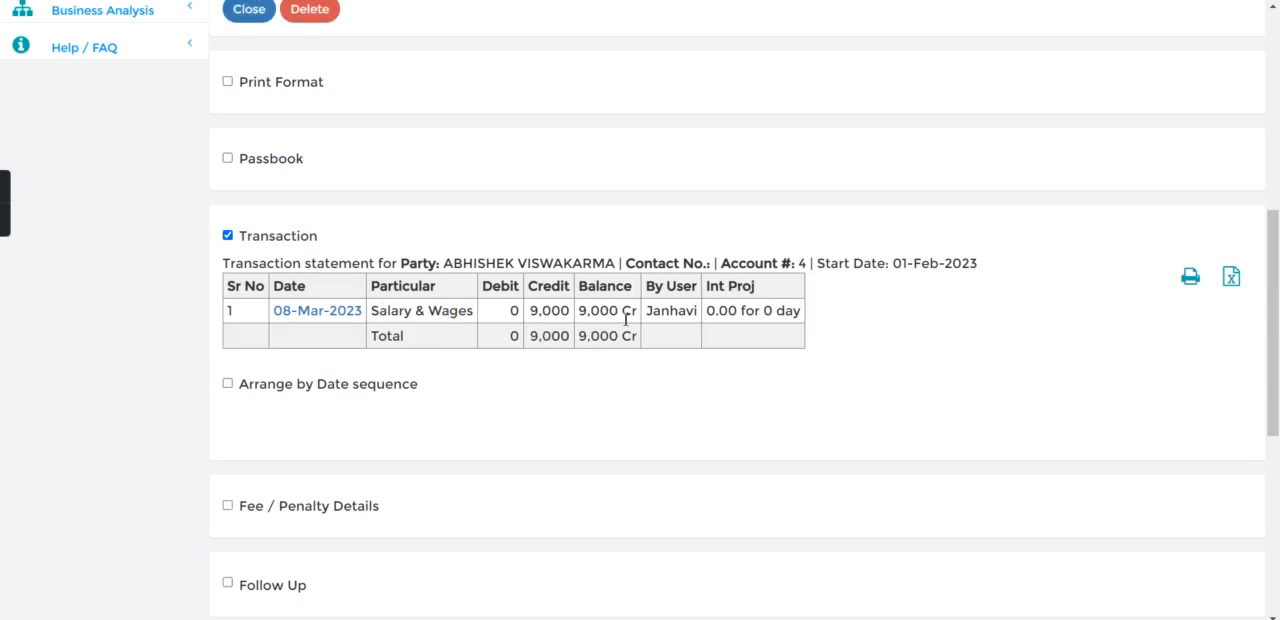
# Step: Load the employee's February 2023 salary statement and examine the earnings, deductions and net pay
pyautogui.click(1274, 145)
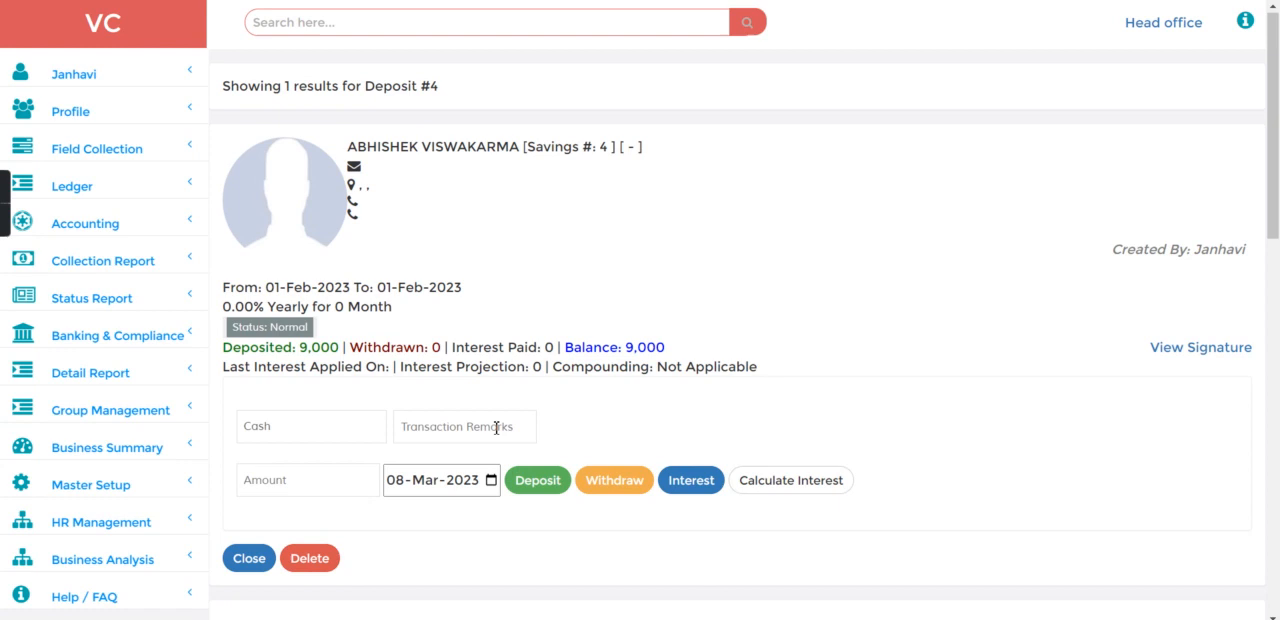
pyautogui.click(110, 521)
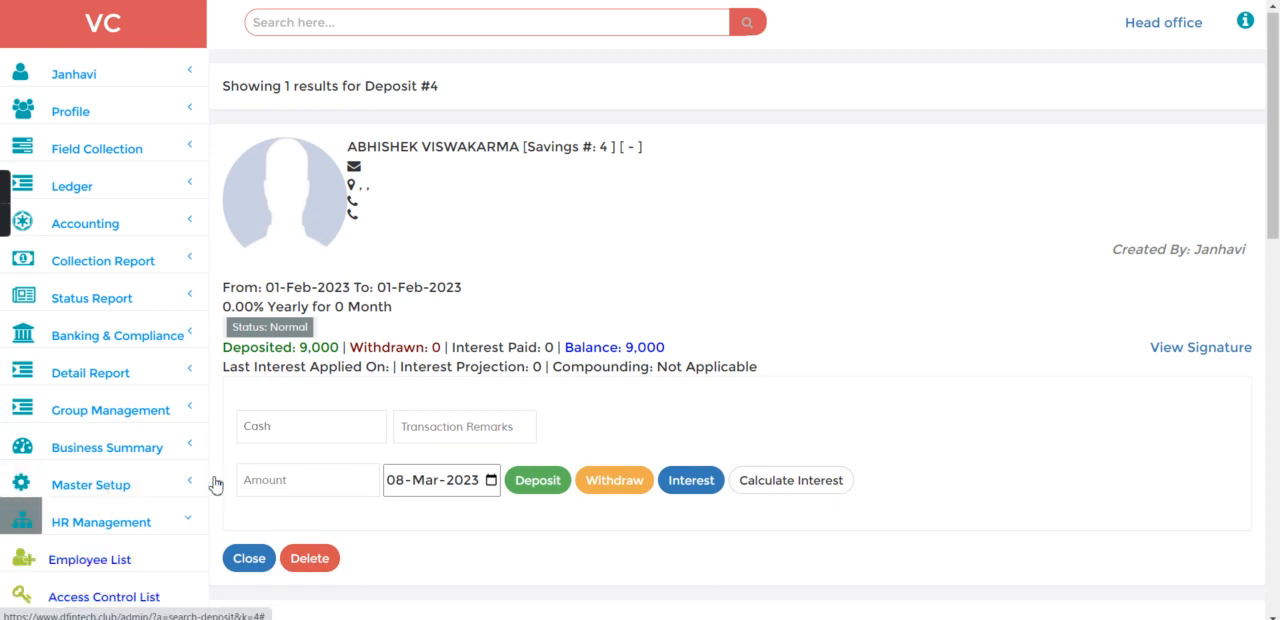
pyautogui.scroll(-5, 1191, 392)
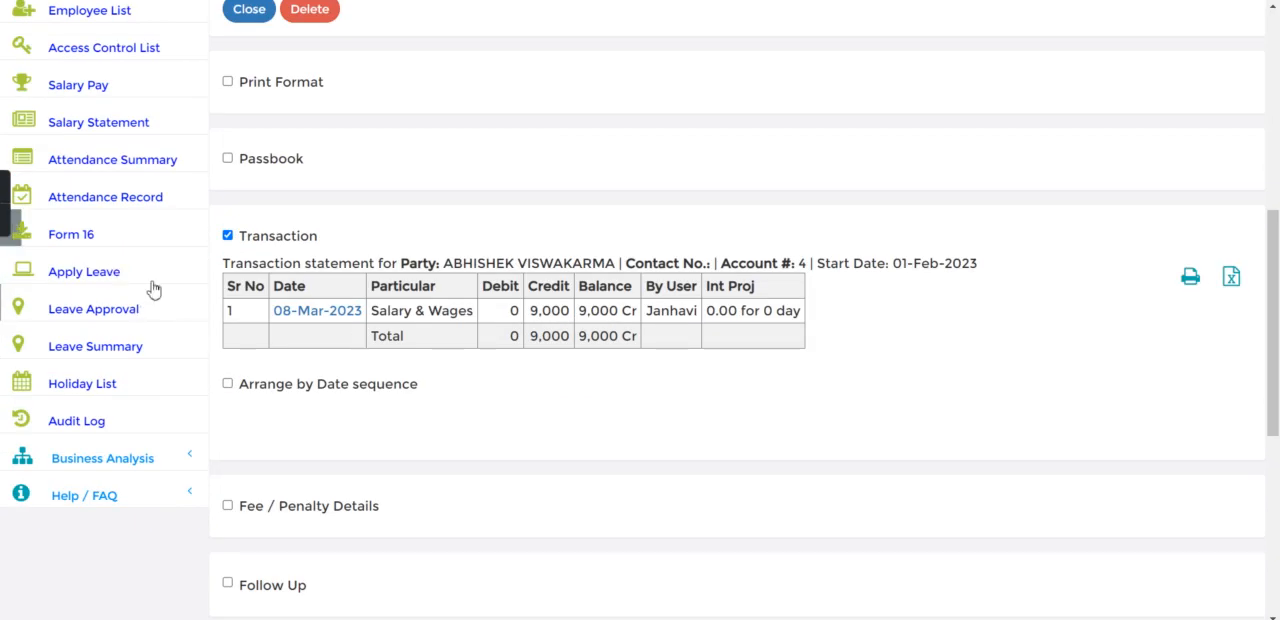
pyautogui.click(122, 128)
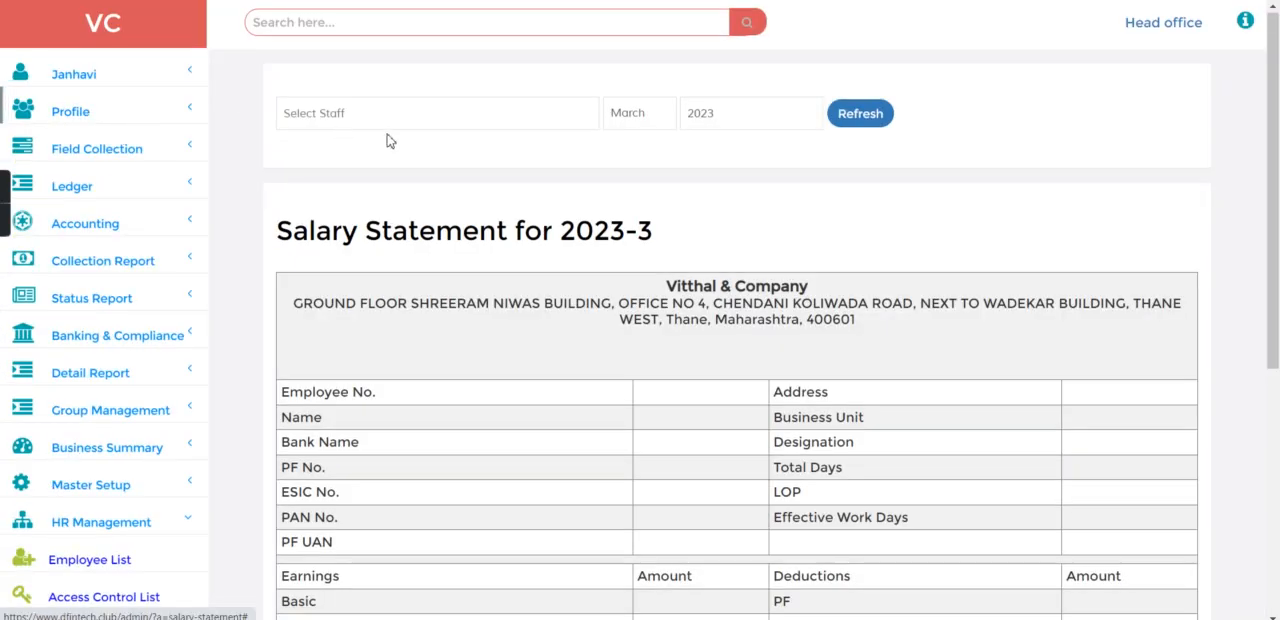
pyautogui.click(390, 113)
pyautogui.click(414, 155)
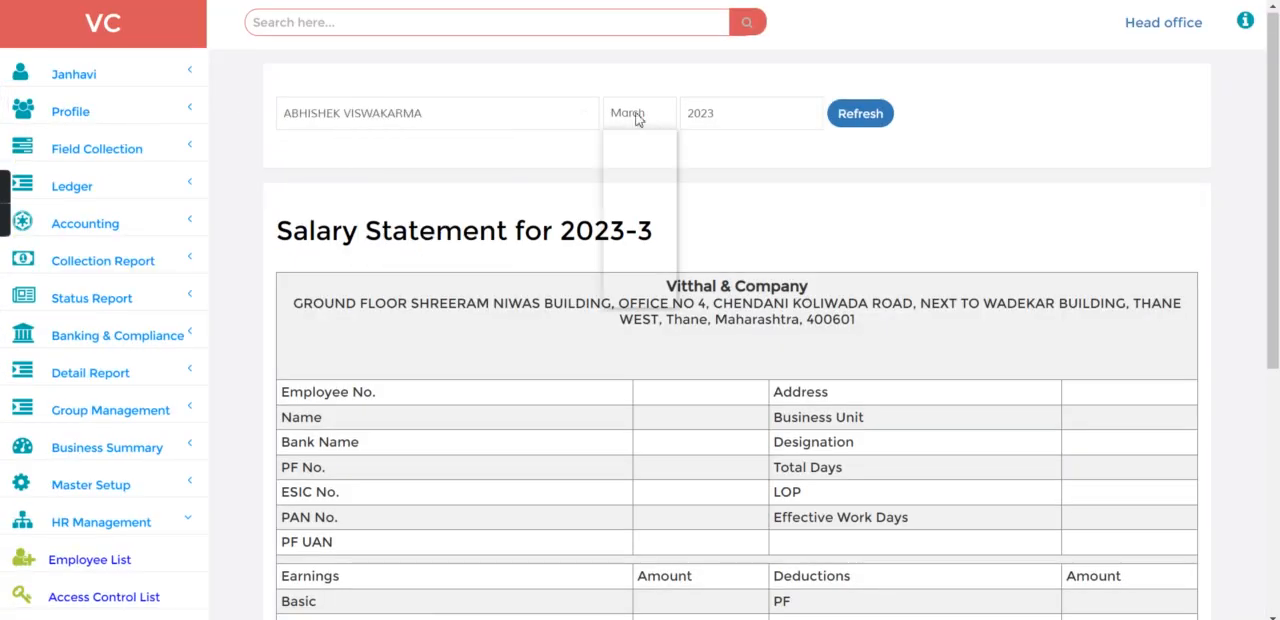
pyautogui.click(628, 114)
pyautogui.click(638, 151)
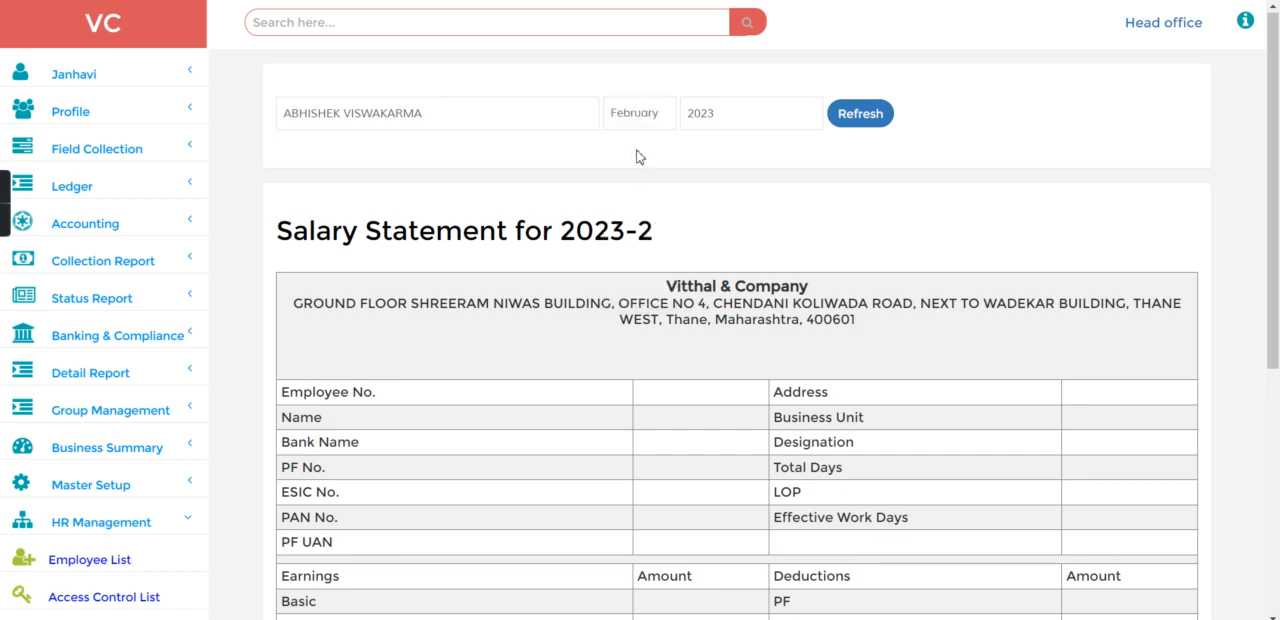
pyautogui.click(862, 118)
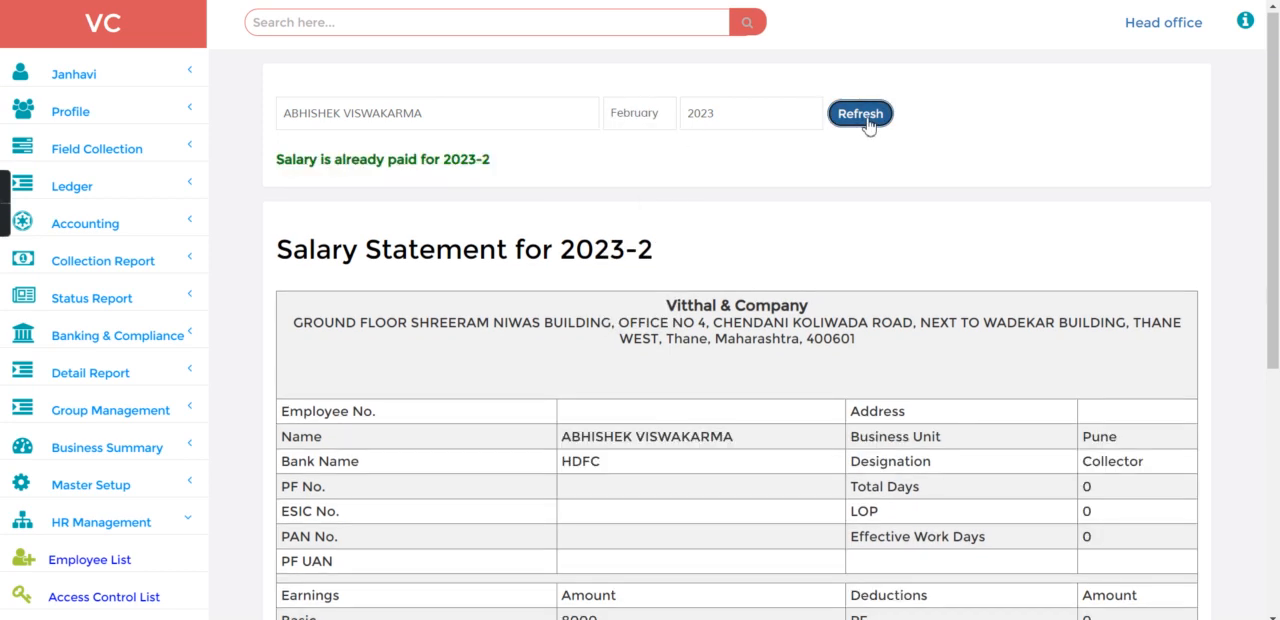
pyautogui.click(786, 214)
pyautogui.scroll(-1, 786, 214)
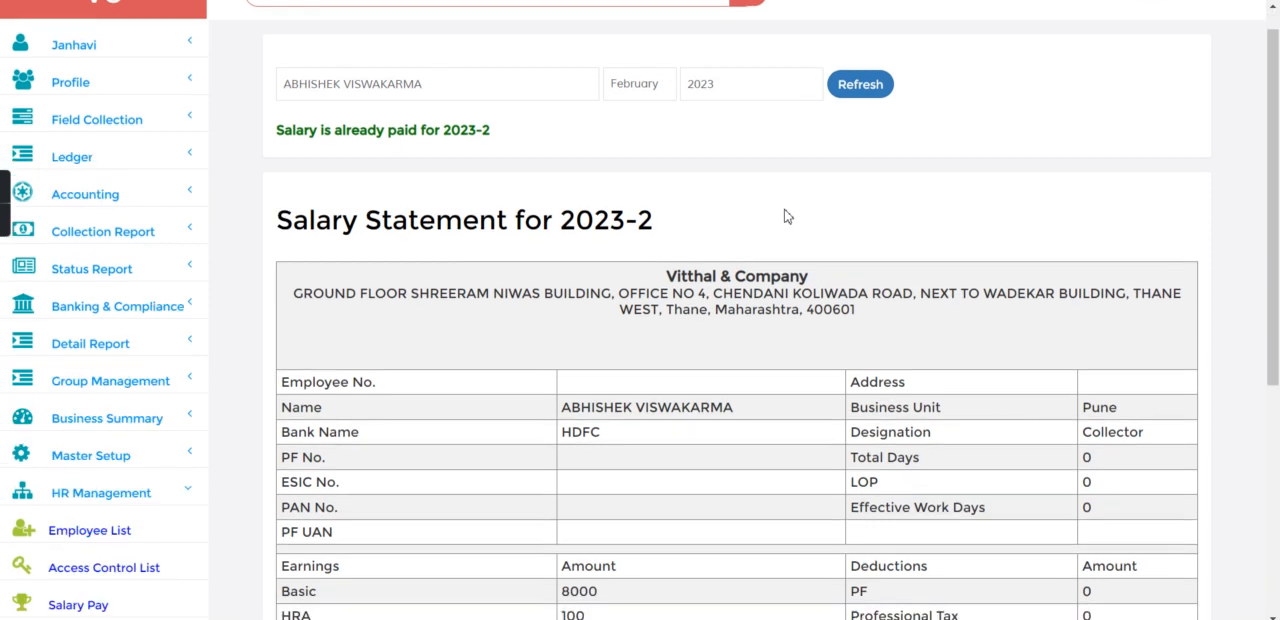
pyautogui.scroll(-3, 786, 216)
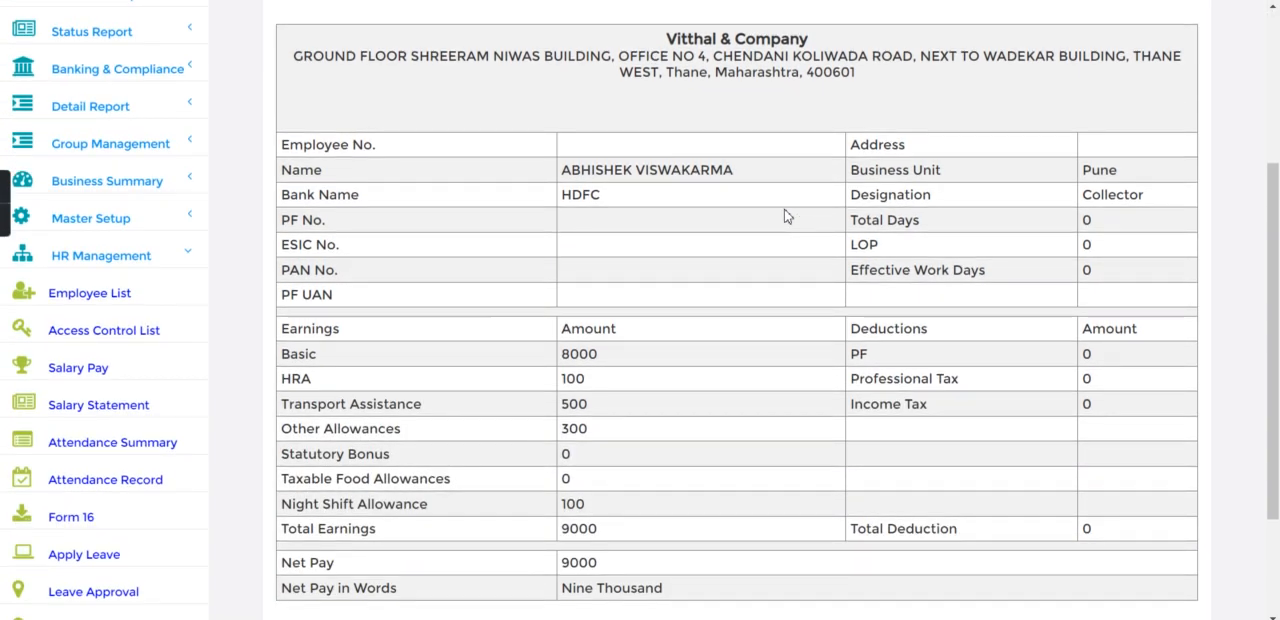